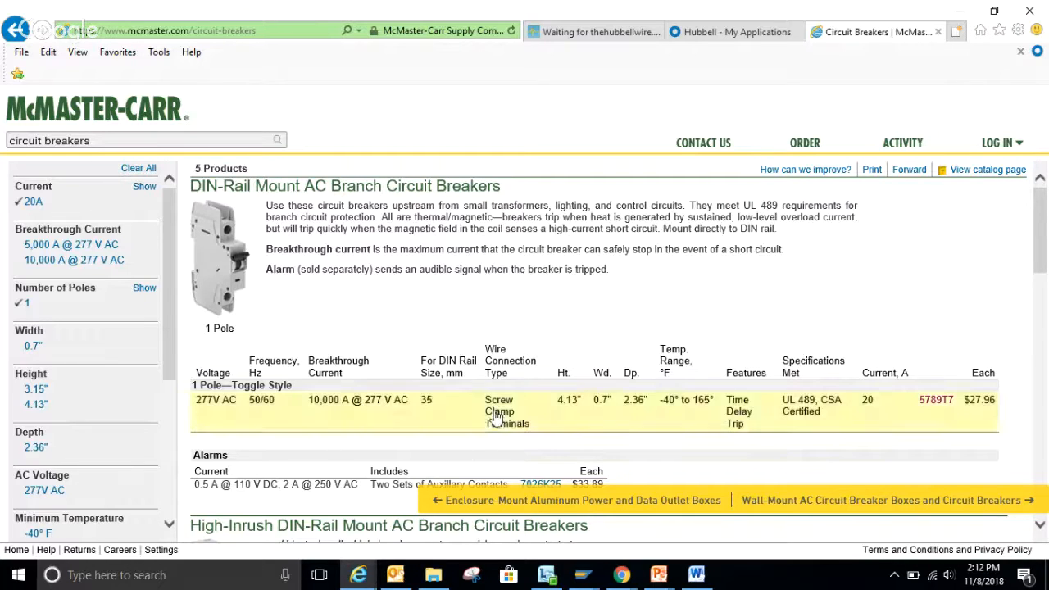
Switch to the SAP Easy Access window and start the ME51N Create Purchase Requisition transaction.
{"action": "mouse_move", "coordinate": [591, 582]}
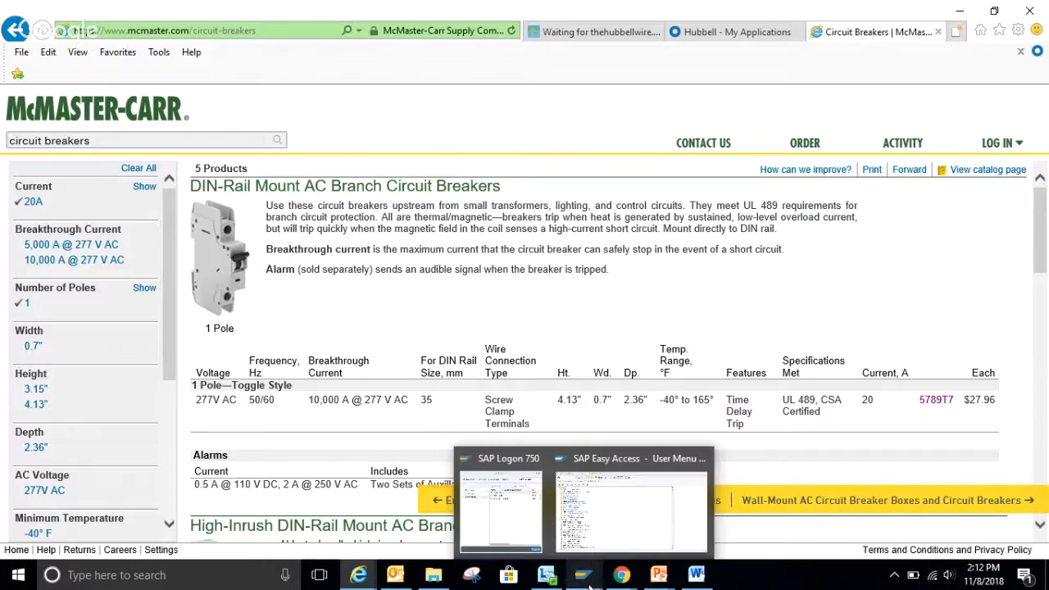
{"action": "left_click", "coordinate": [610, 540]}
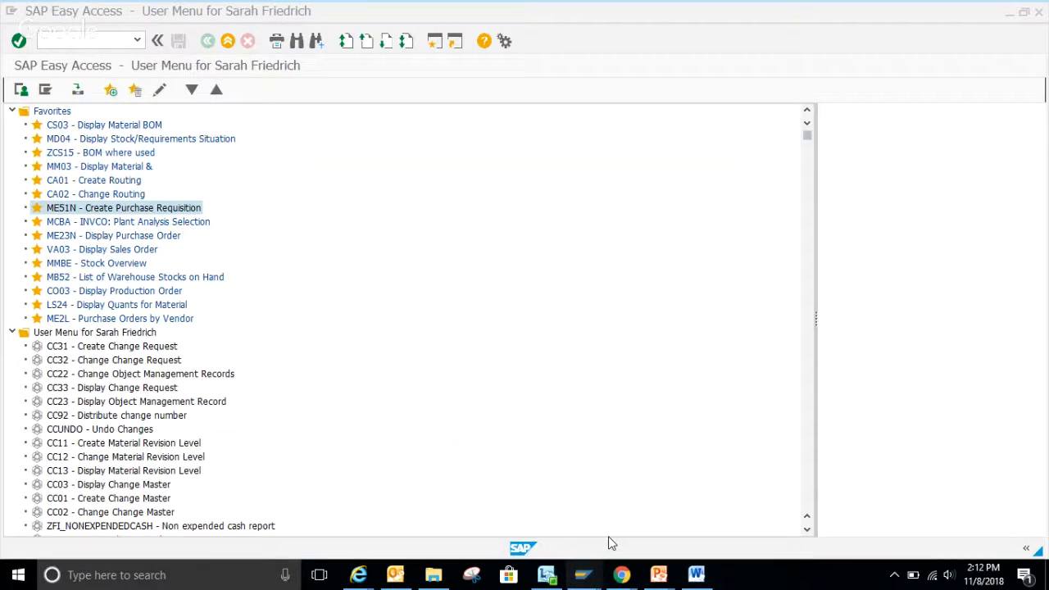
{"action": "double_click", "coordinate": [187, 209]}
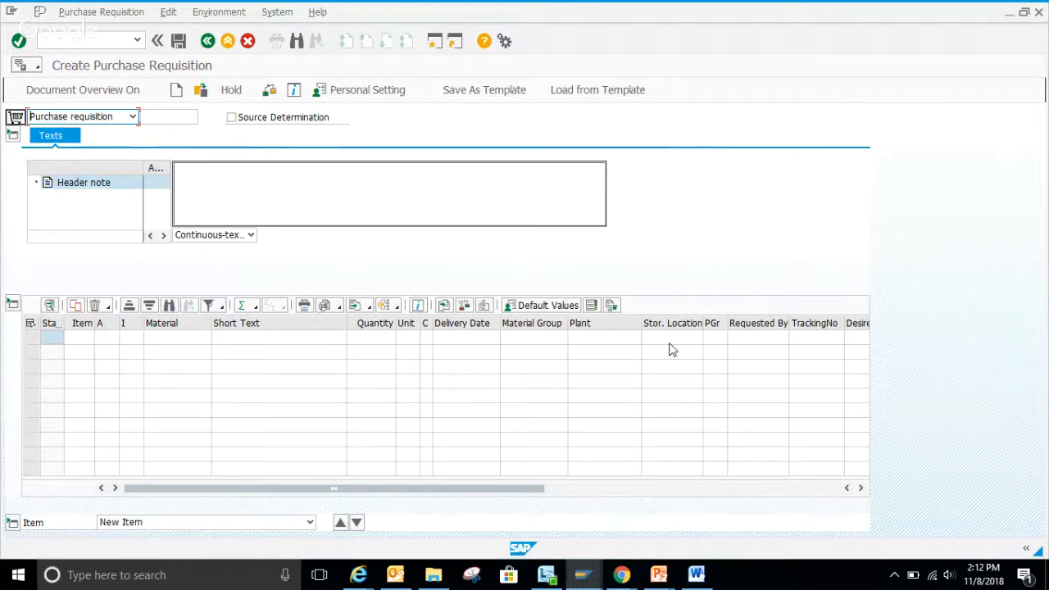
Set the plant to 6112 and the delivery date to 11/09/2018 in the first item line.
{"action": "left_click", "coordinate": [603, 339]}
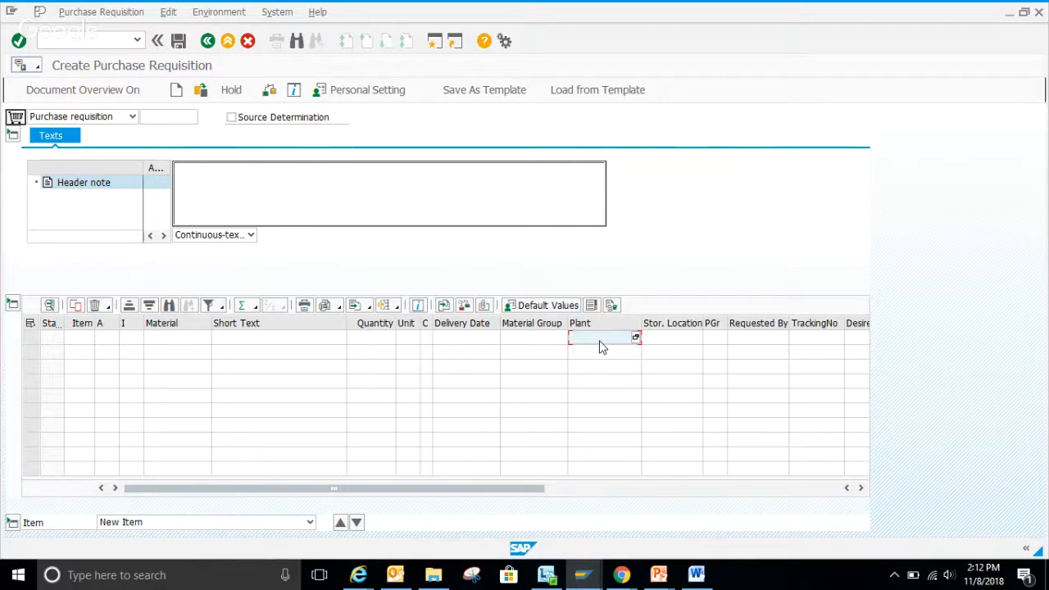
{"action": "type", "text": "6112"}
{"action": "left_click", "coordinate": [466, 338]}
{"action": "left_click", "coordinate": [494, 338]}
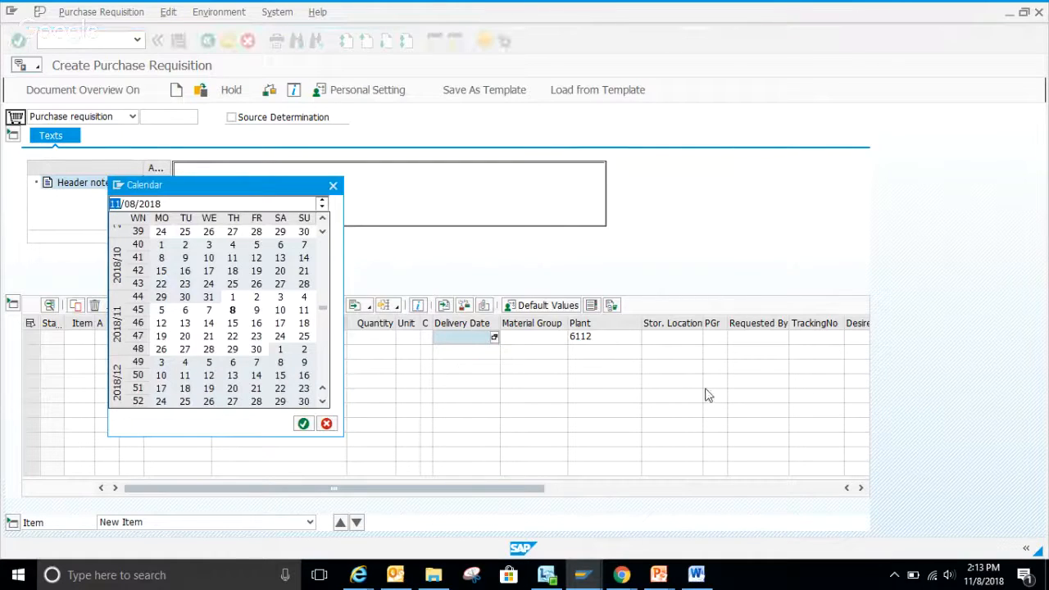
{"action": "double_click", "coordinate": [256, 311]}
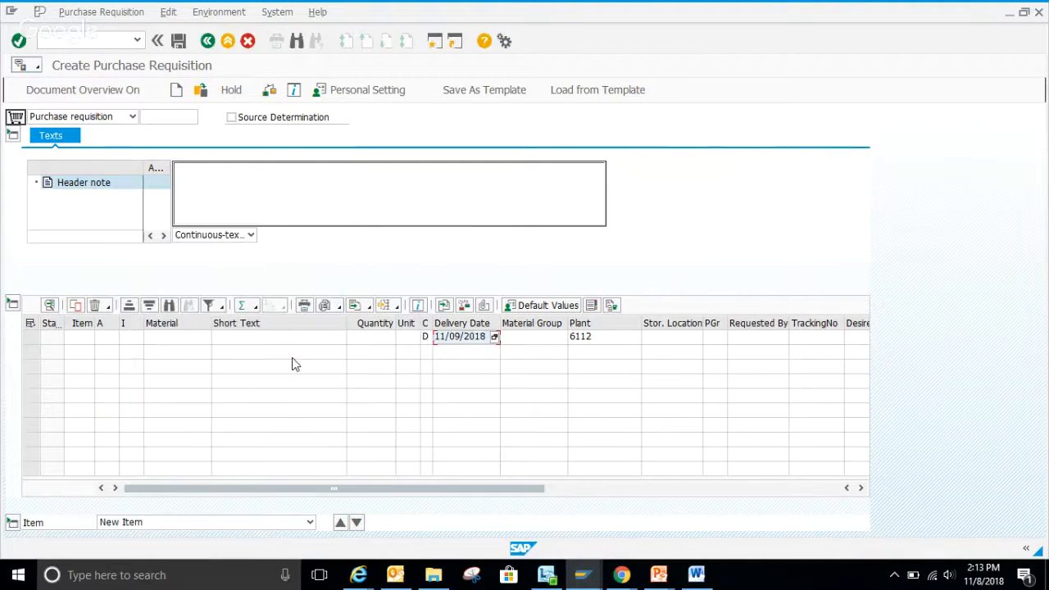
Set the quantity to 1.000 and the unit to EA in the first item line.
{"action": "left_click", "coordinate": [378, 338]}
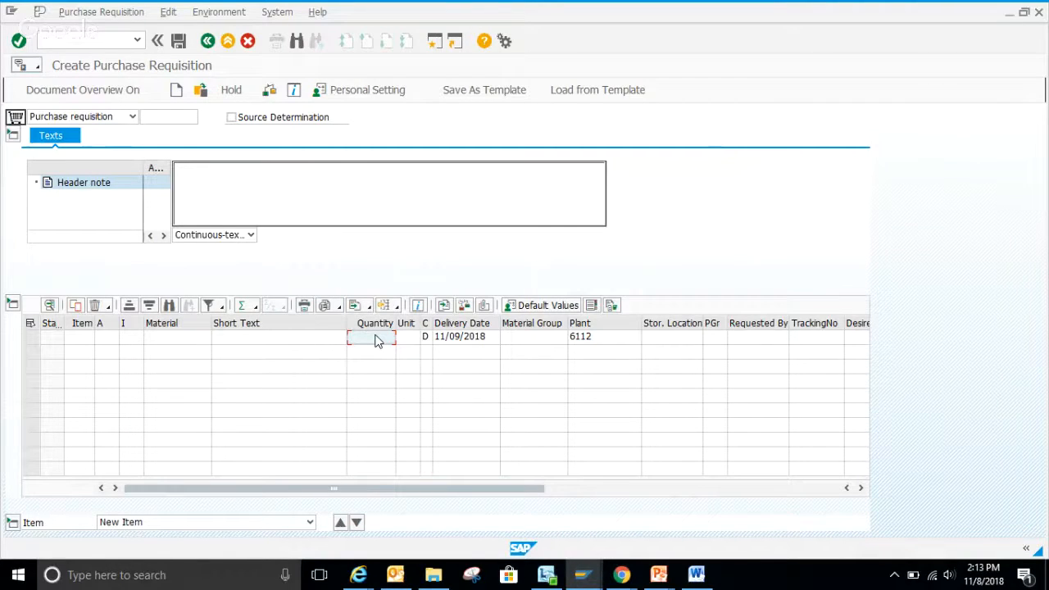
{"action": "type", "text": "1.000"}
{"action": "left_click", "coordinate": [404, 343]}
{"action": "type", "text": "E"}
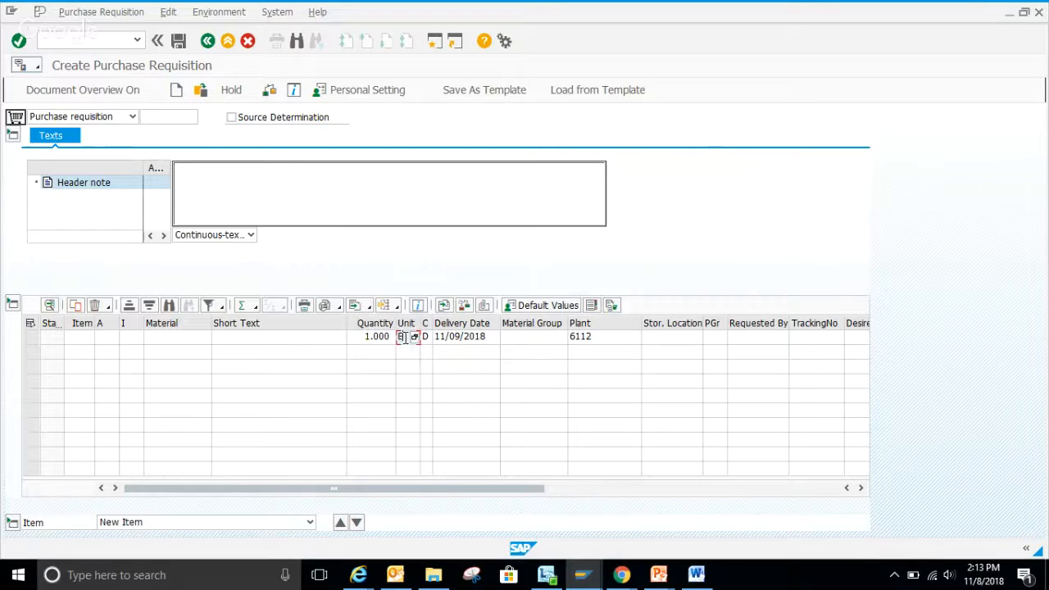
{"action": "type", "text": "A"}
Assign account assignment category K (Cost center) and item number 10 to the line, and submit it.
{"action": "left_click", "coordinate": [112, 342]}
{"action": "left_click", "coordinate": [114, 337]}
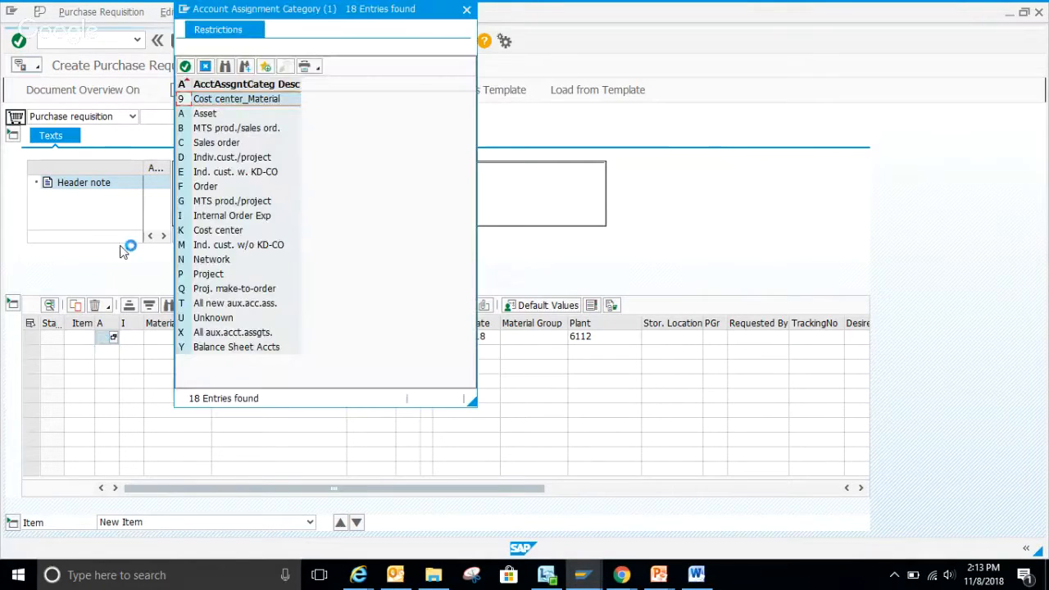
{"action": "double_click", "coordinate": [232, 230]}
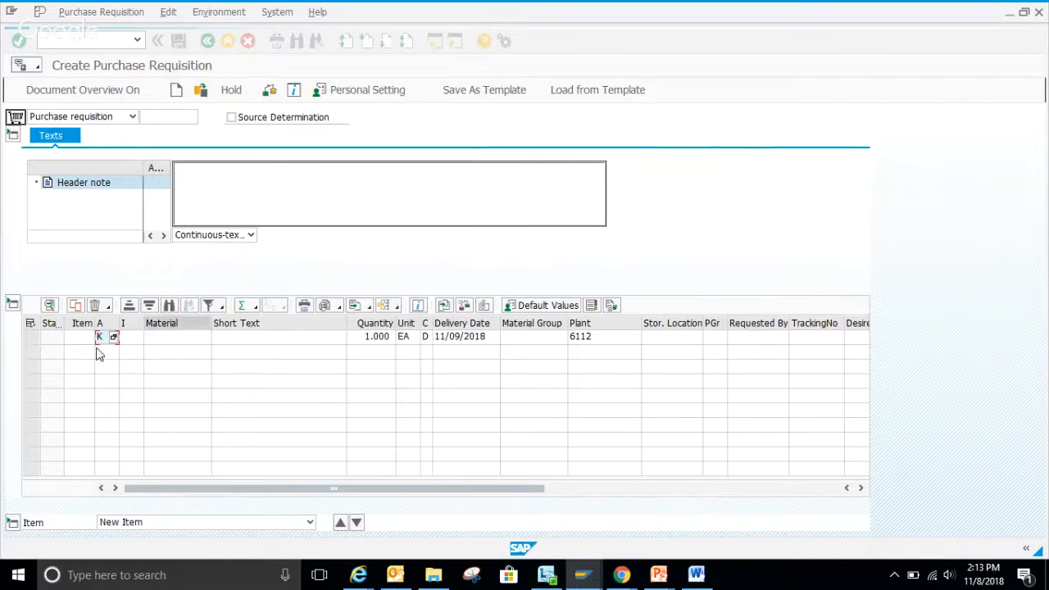
{"action": "left_click", "coordinate": [82, 341]}
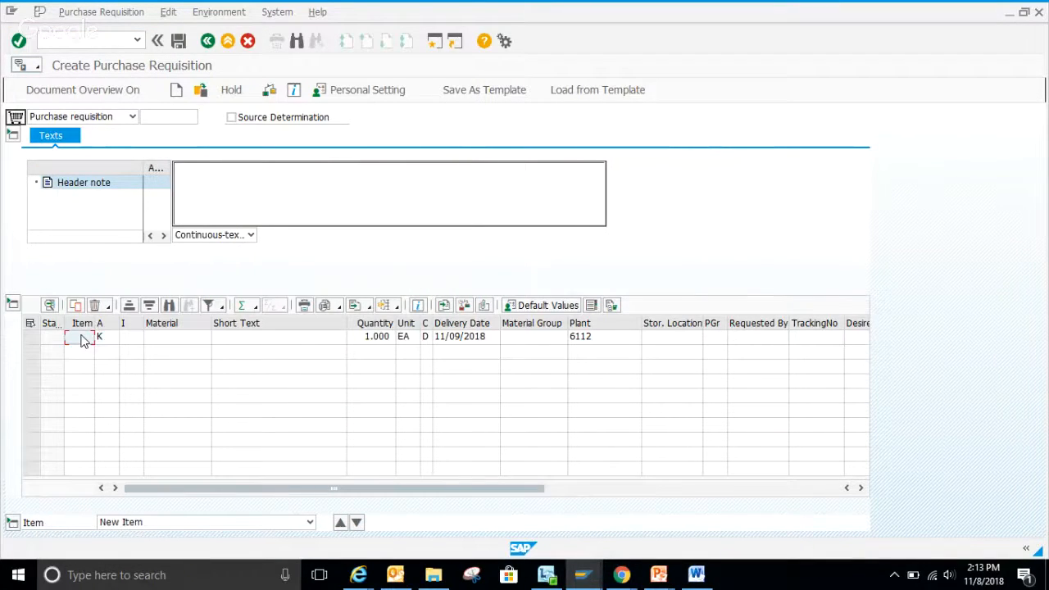
{"action": "type", "text": "010"}
{"action": "key", "text": "Return"}
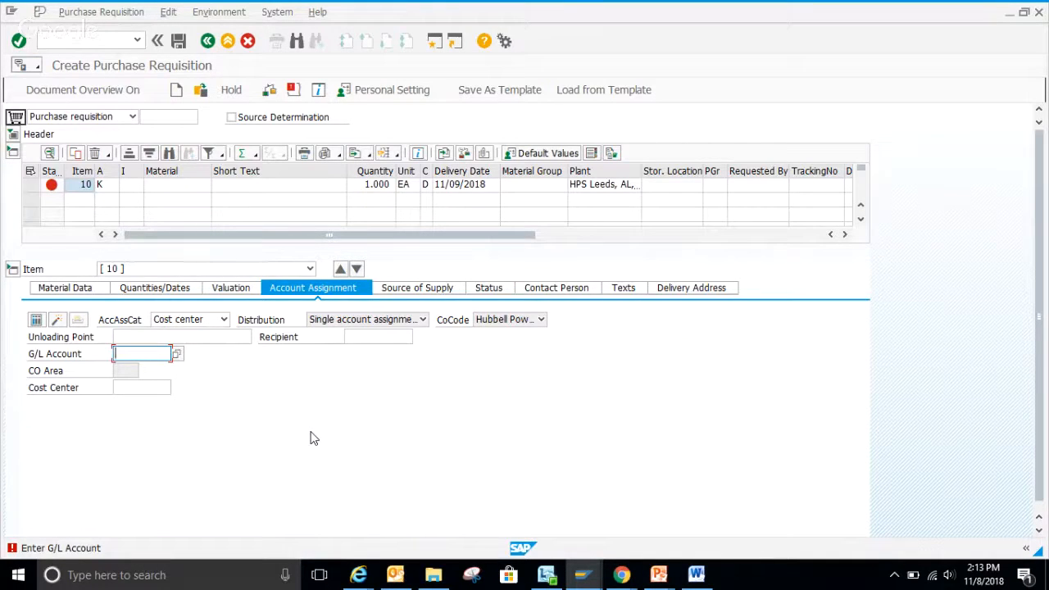
Enter G/L account 630480 and cost center 12070012 in the item's account assignment.
{"action": "type", "text": "6"}
{"action": "left_click", "coordinate": [134, 369]}
{"action": "left_click", "coordinate": [128, 389]}
{"action": "type", "text": "1"}
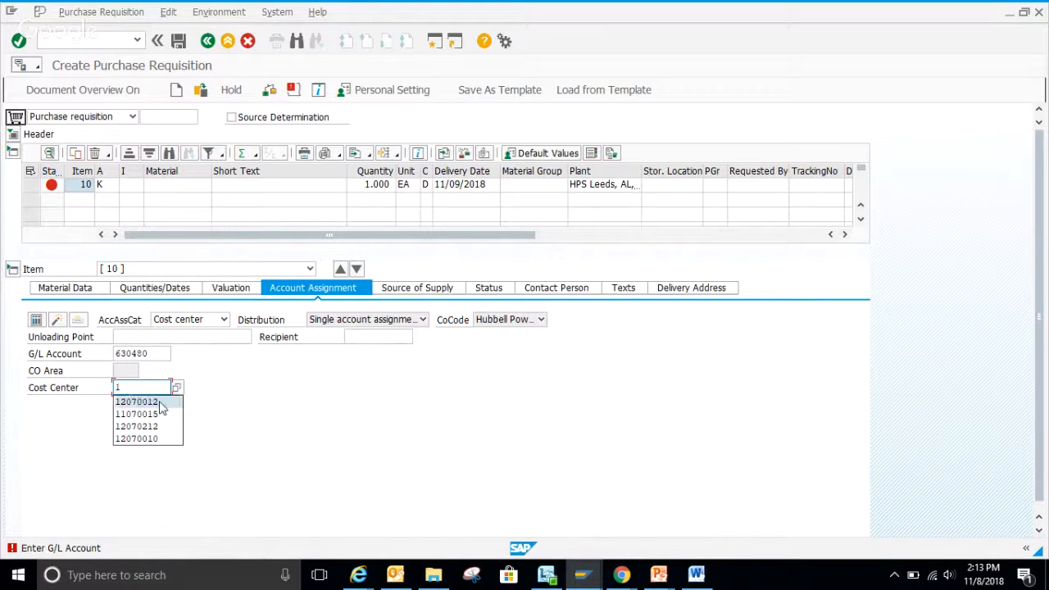
{"action": "left_click", "coordinate": [162, 403]}
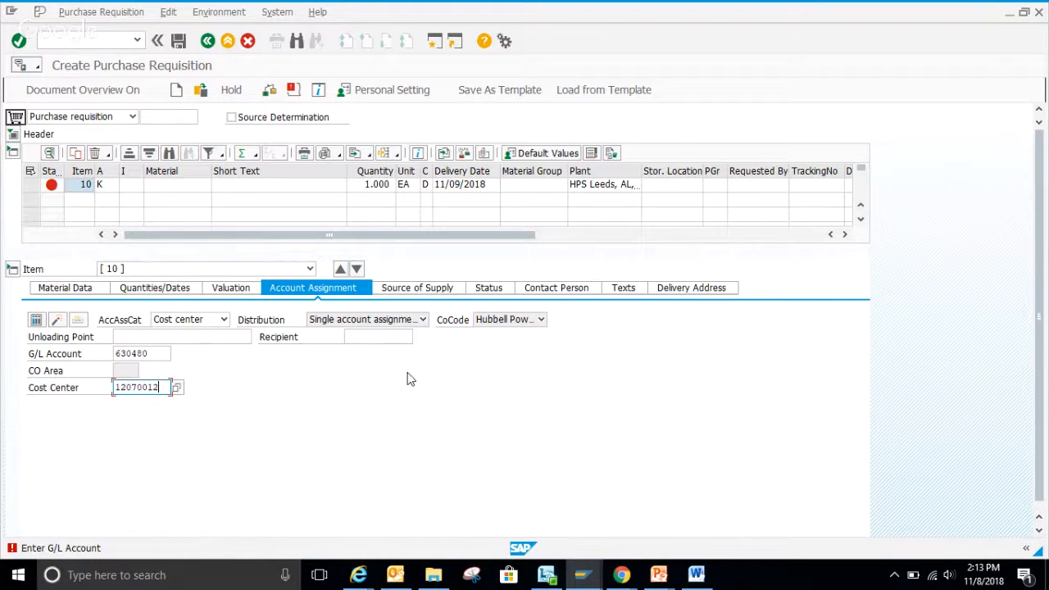
{"action": "key", "text": "Return"}
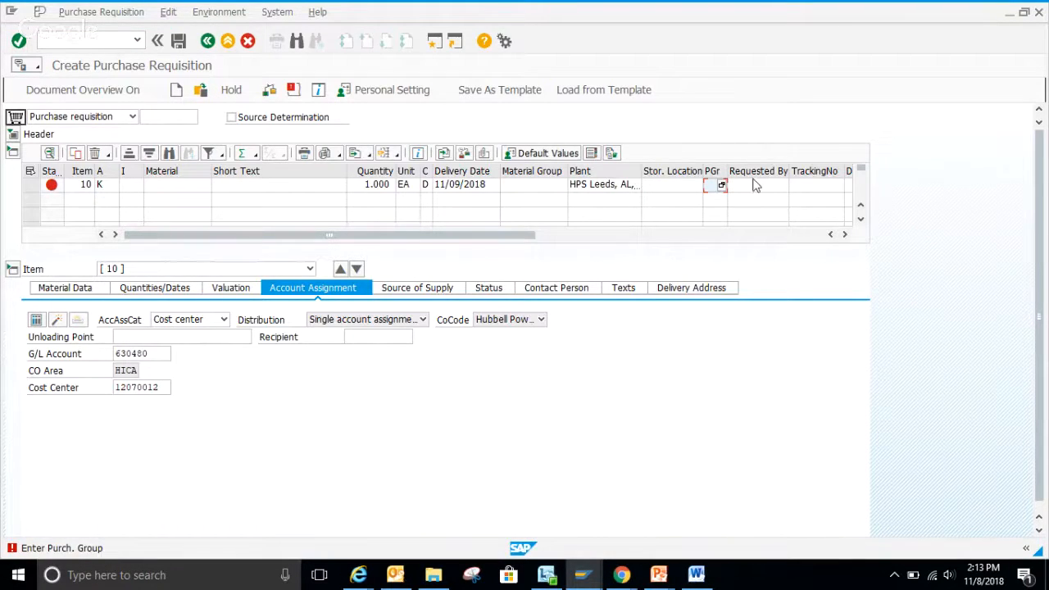
{"action": "left_click", "coordinate": [721, 185]}
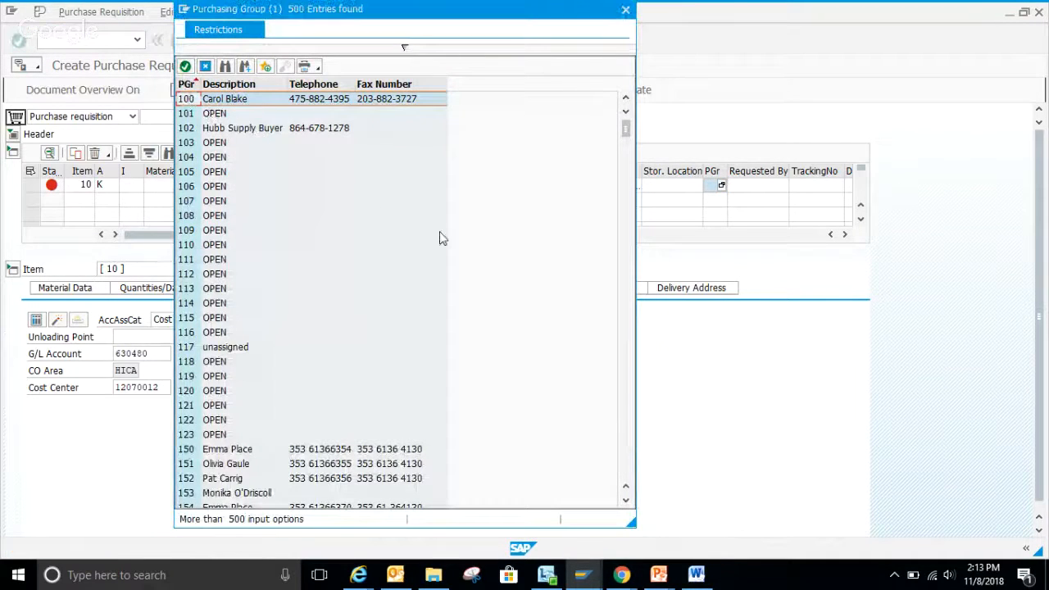
{"action": "left_click_drag", "start_coordinate": [626, 132], "coordinate": [626, 200]}
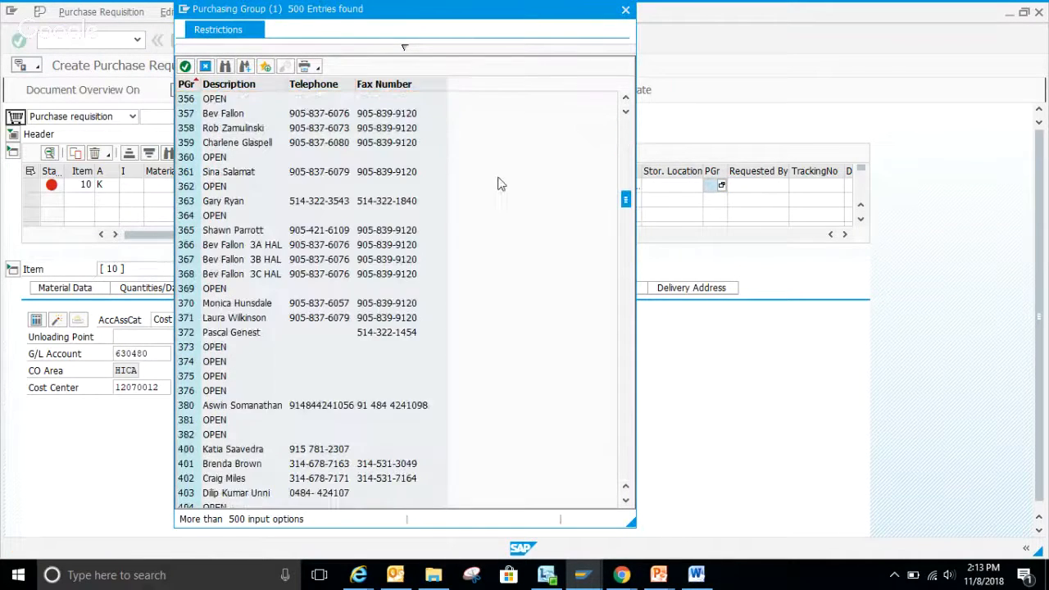
{"action": "left_click", "coordinate": [625, 10]}
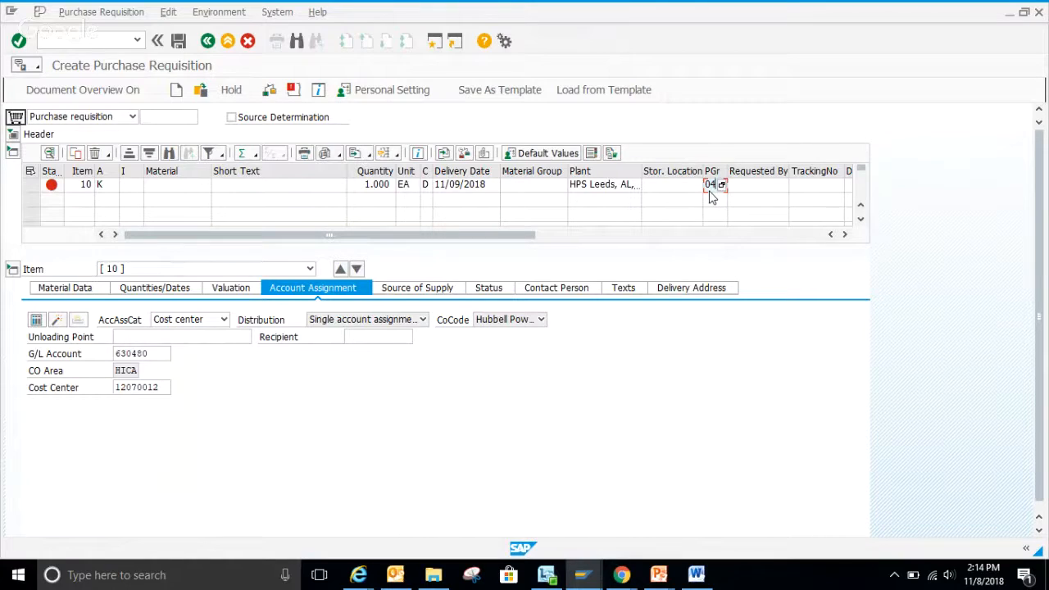
Set the purchasing group to S04 and the purchasing organization to 6000 (Hubbell Power Sys.) for item 10.
{"action": "type", "text": "S04"}
{"action": "key", "text": "Return"}
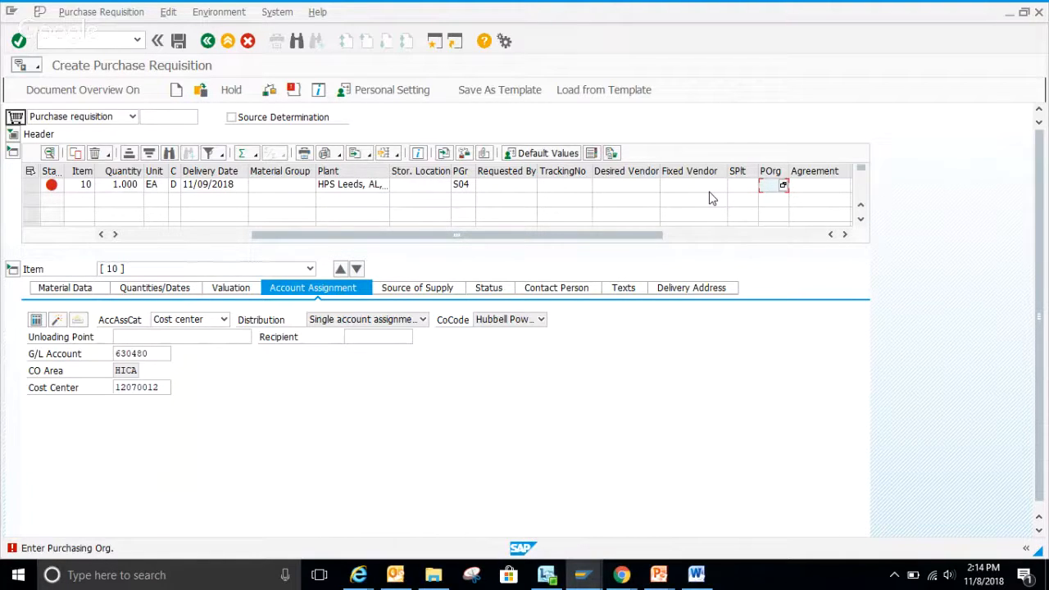
{"action": "left_click", "coordinate": [782, 186]}
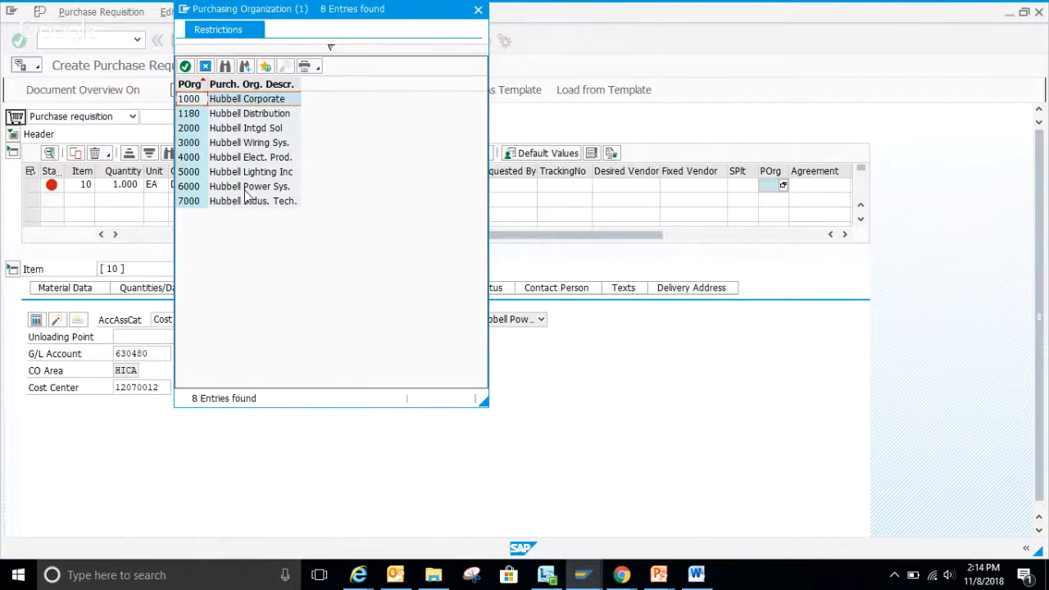
{"action": "double_click", "coordinate": [270, 189]}
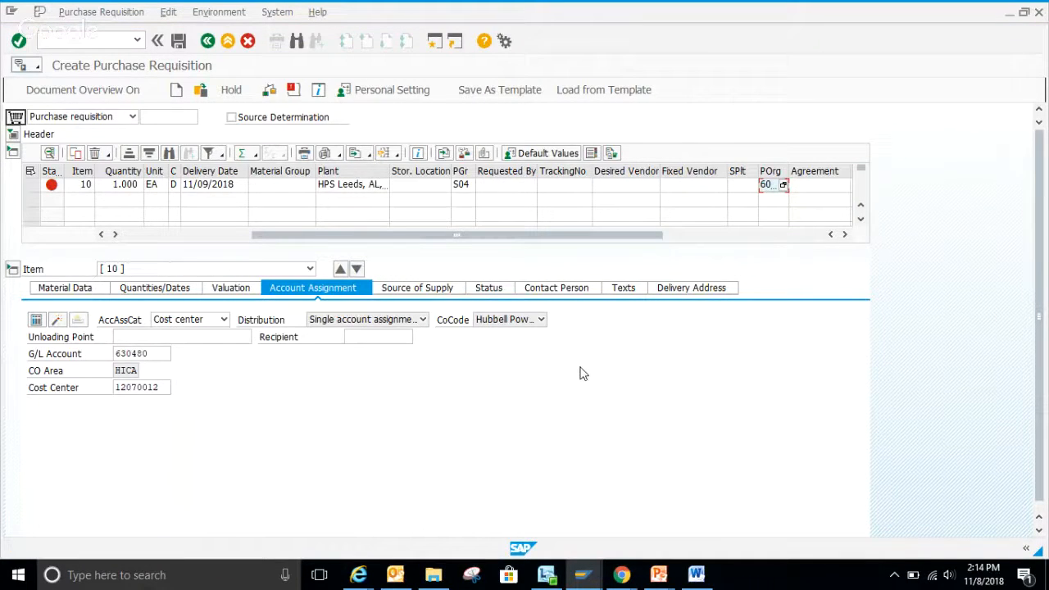
{"action": "key", "text": "Return"}
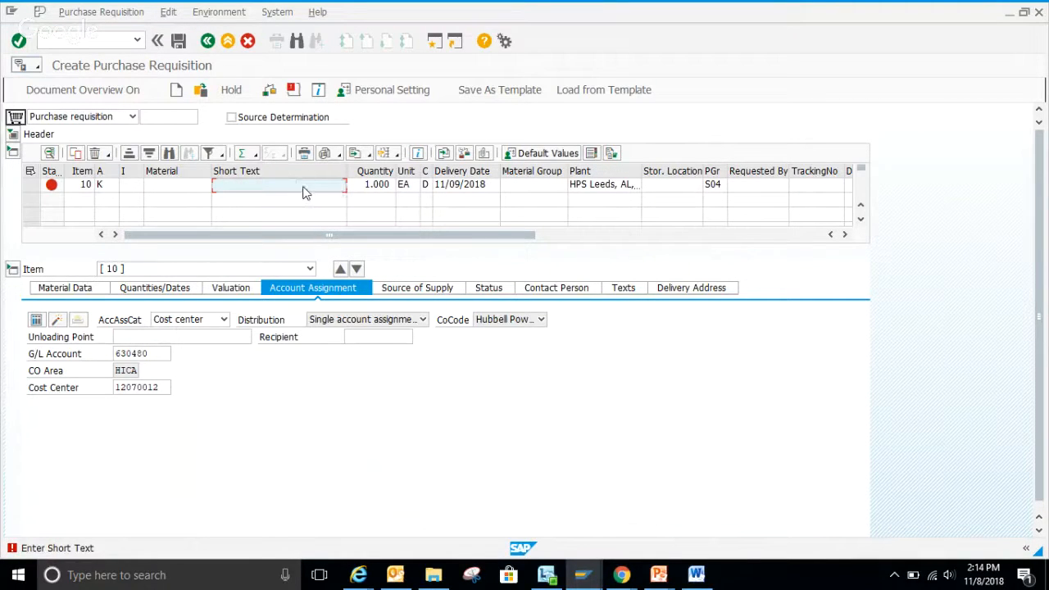
Enter the short text "Circuit Breaker" for item 10 and open the list of material groups.
{"action": "type", "text": "Circuit Breaker"}
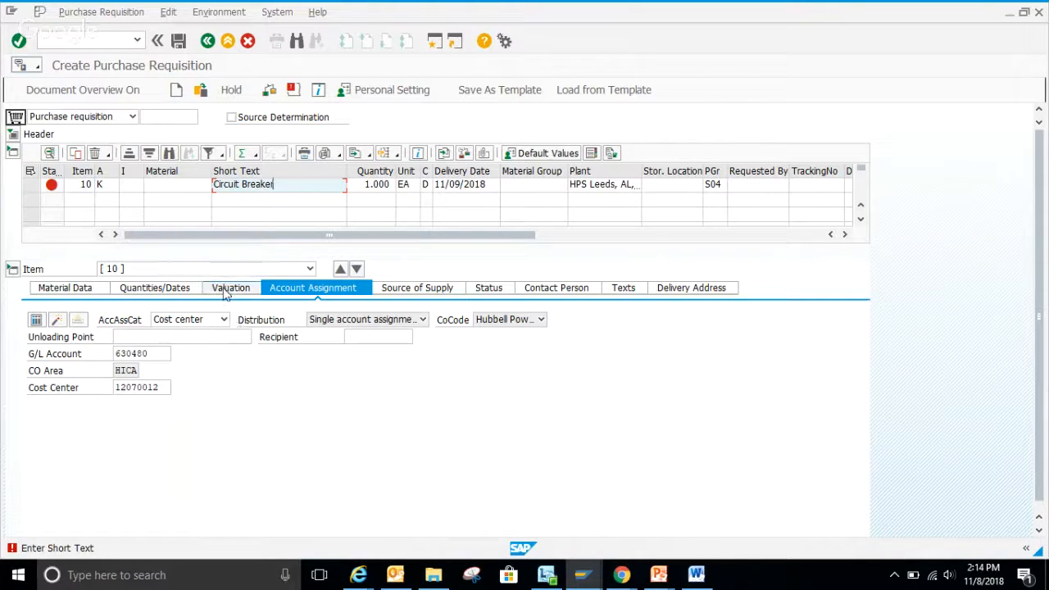
{"action": "key", "text": "Return"}
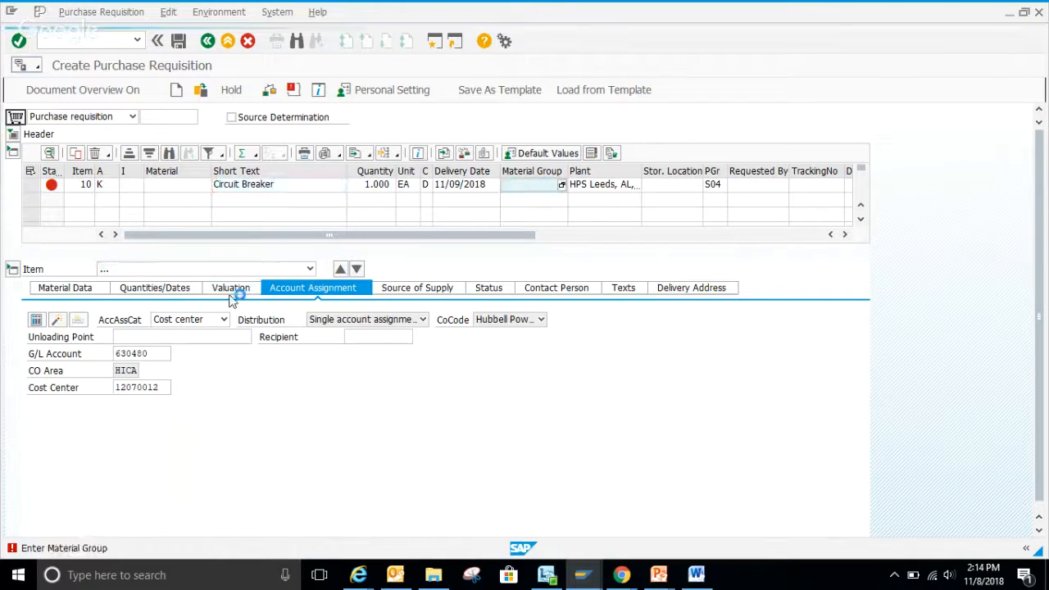
{"action": "left_click", "coordinate": [562, 185]}
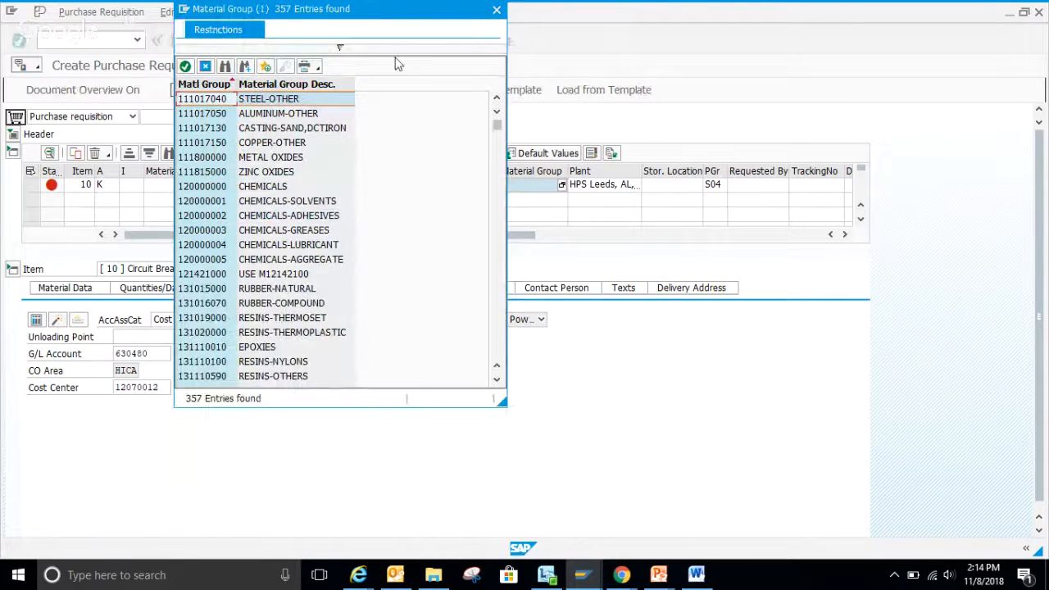
Try to filter the material groups by the description *elec*, and clear the filter text.
{"action": "left_click", "coordinate": [373, 49]}
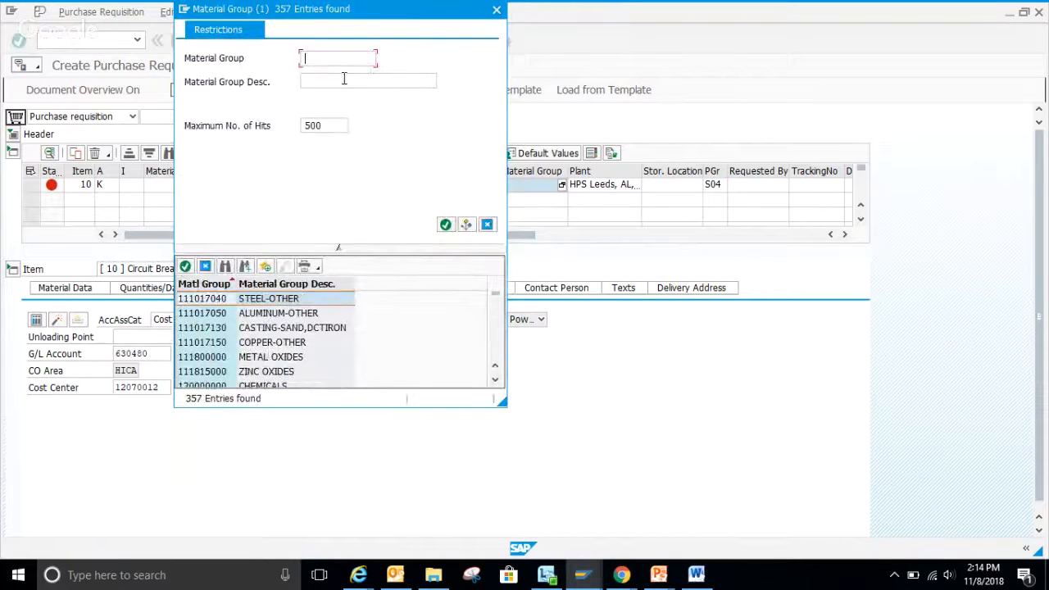
{"action": "left_click", "coordinate": [345, 81]}
{"action": "type", "text": "*ele"}
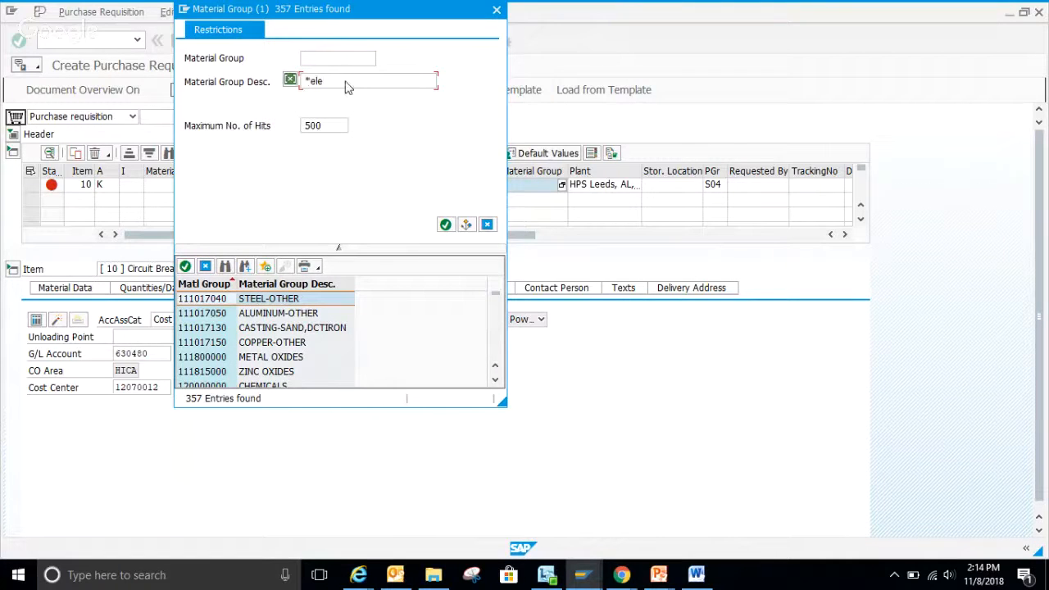
{"action": "type", "text": "c*"}
{"action": "key", "text": "Return"}
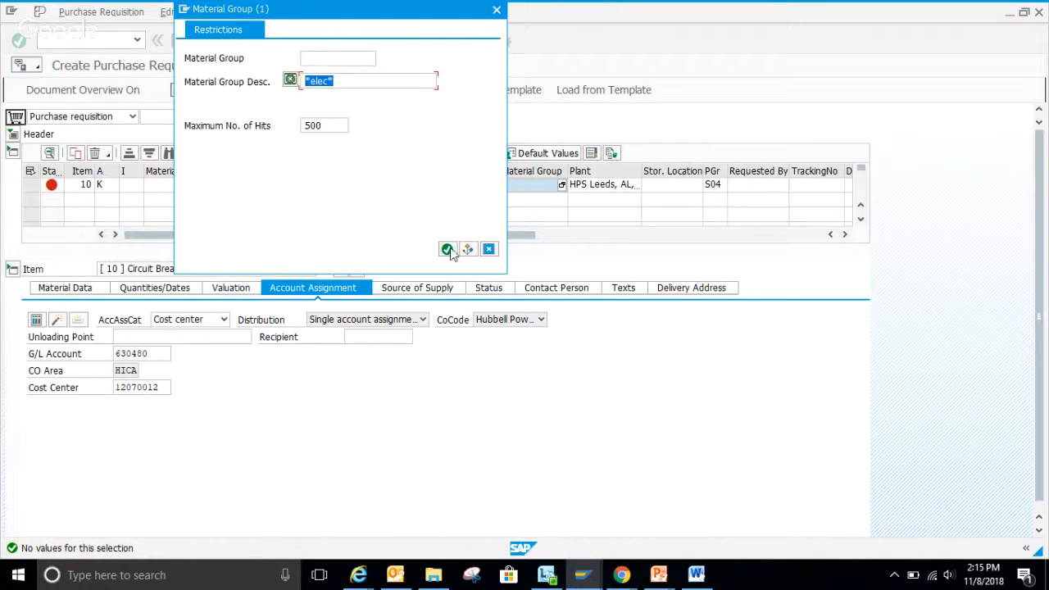
{"action": "key", "text": "Delete"}
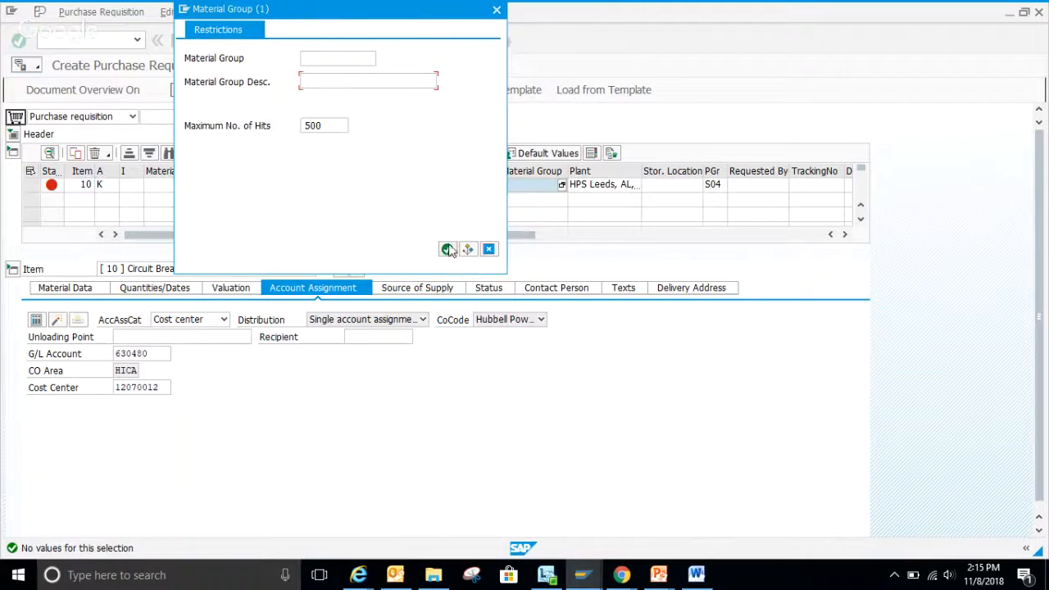
List the material groups without a filter and assign 251739000 (ELECTRICALCOMPONENT) to item 10.
{"action": "left_click", "coordinate": [447, 249]}
{"action": "scroll", "coordinate": [410, 185], "scroll_direction": "down", "scroll_amount": 10}
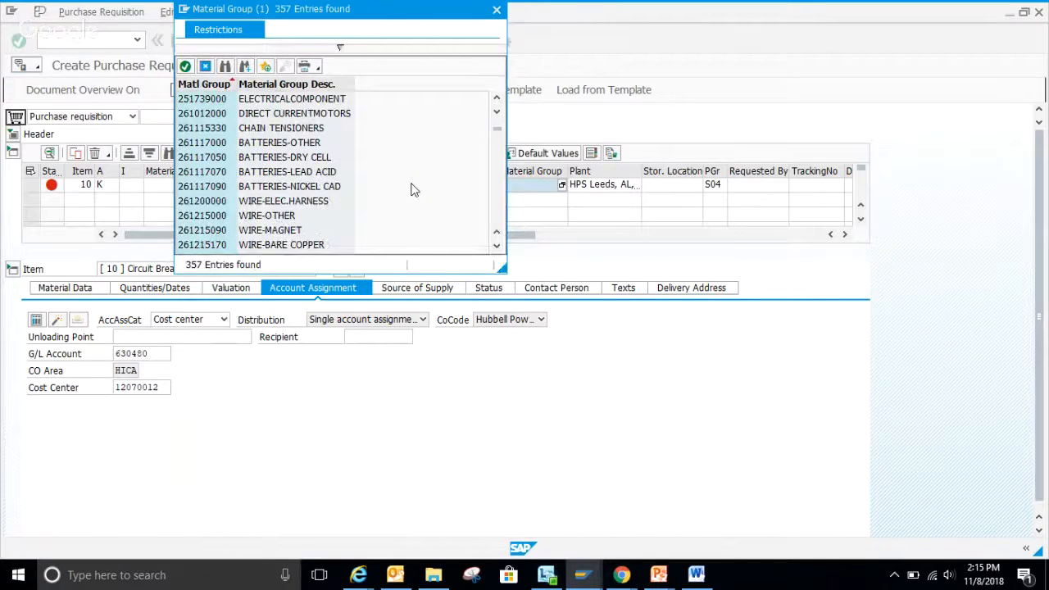
{"action": "double_click", "coordinate": [312, 99]}
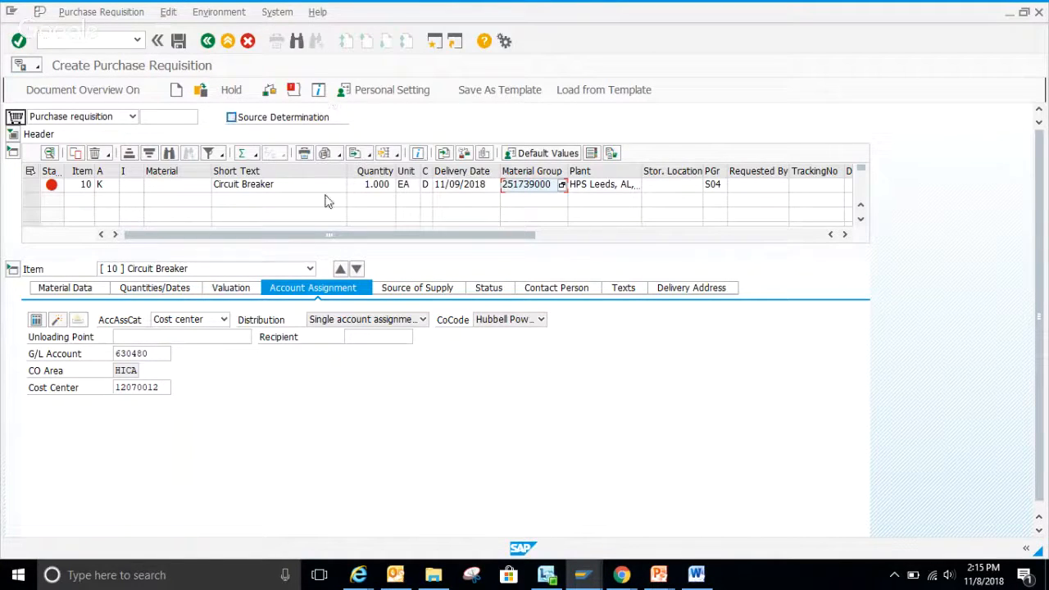
{"action": "left_click", "coordinate": [501, 289]}
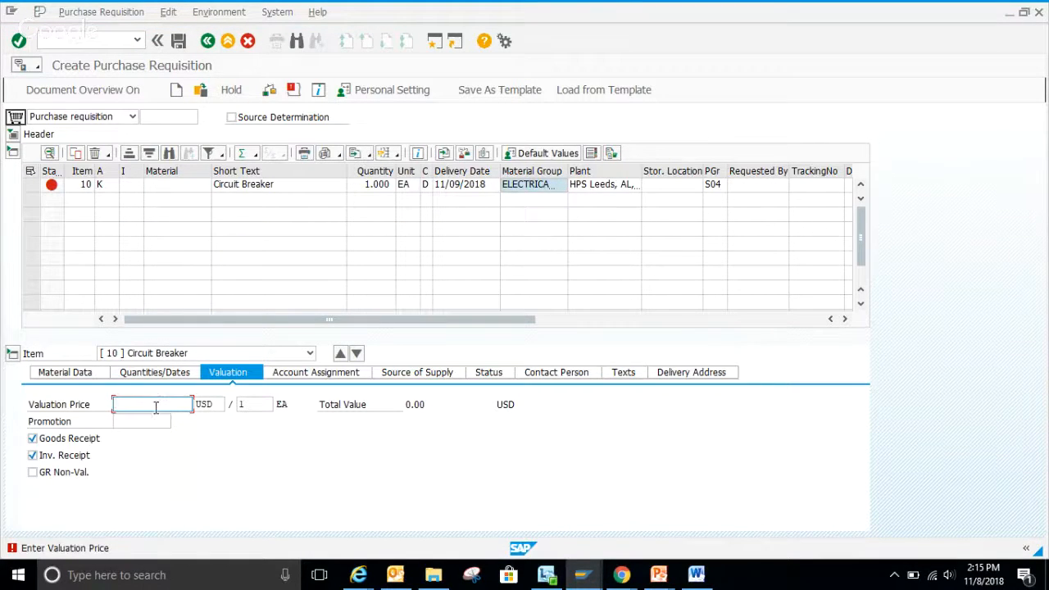
Look up the breaker's price on the McMaster-Carr page and set item 10's valuation price to 27.96 USD.
{"action": "mouse_move", "coordinate": [582, 574]}
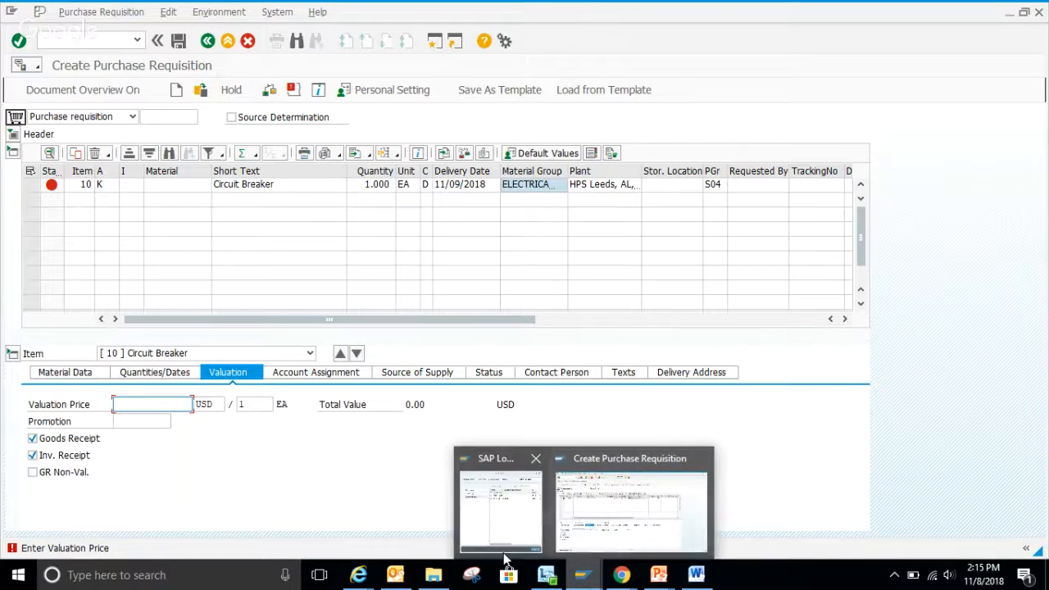
{"action": "mouse_move", "coordinate": [358, 574]}
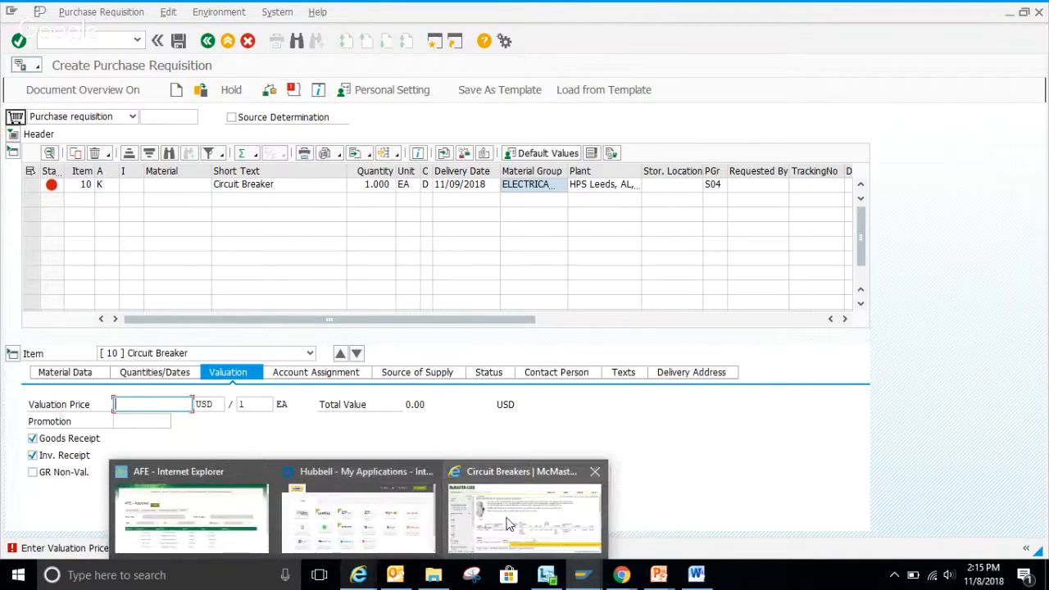
{"action": "mouse_move", "coordinate": [508, 524]}
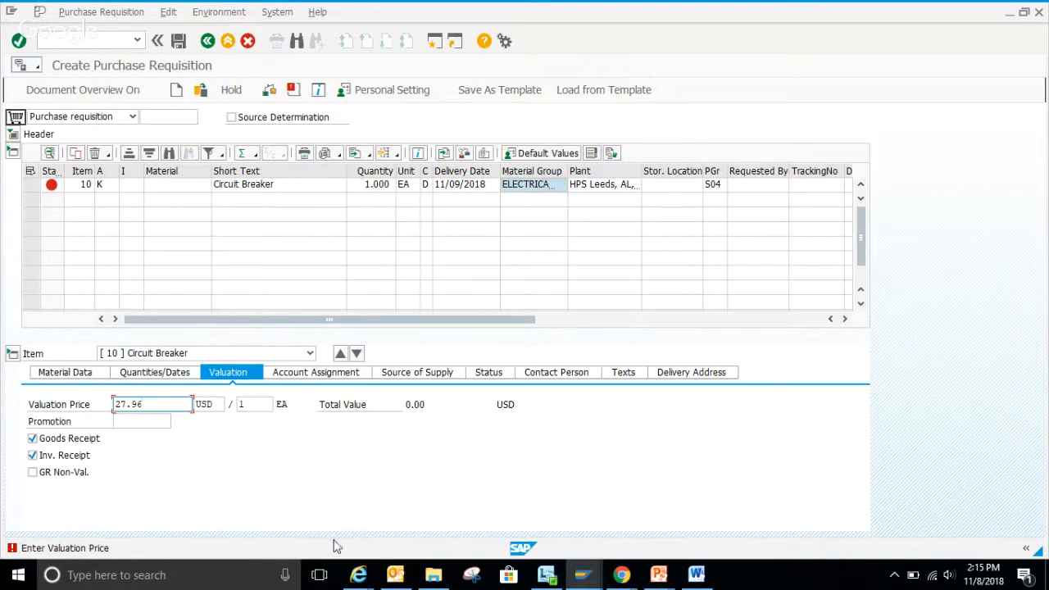
Confirm item 10's valuation price and check the item's account assignment.
{"action": "key", "text": "Return"}
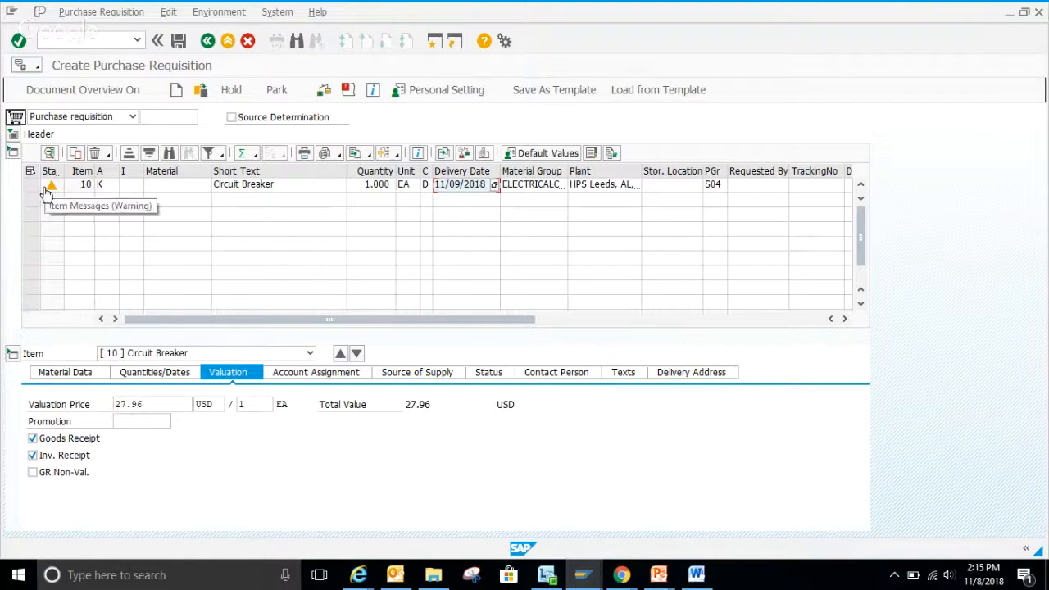
{"action": "left_click", "coordinate": [332, 379]}
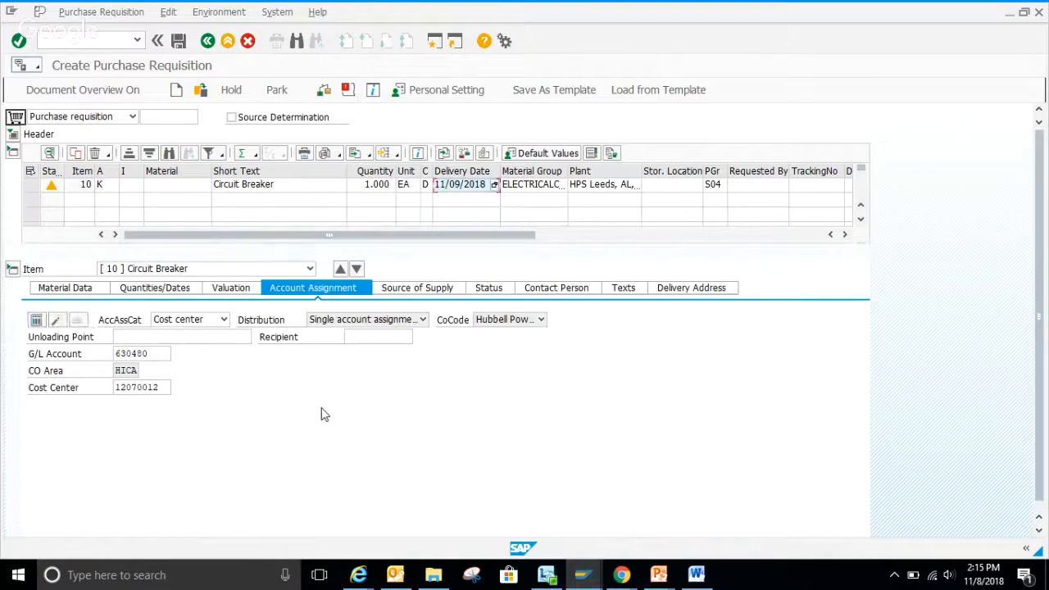
Search item 10's fixed vendors by the name "mcma" and examine the listed search terms for the McMaster-Carr vendor number to use.
{"action": "left_click", "coordinate": [403, 286]}
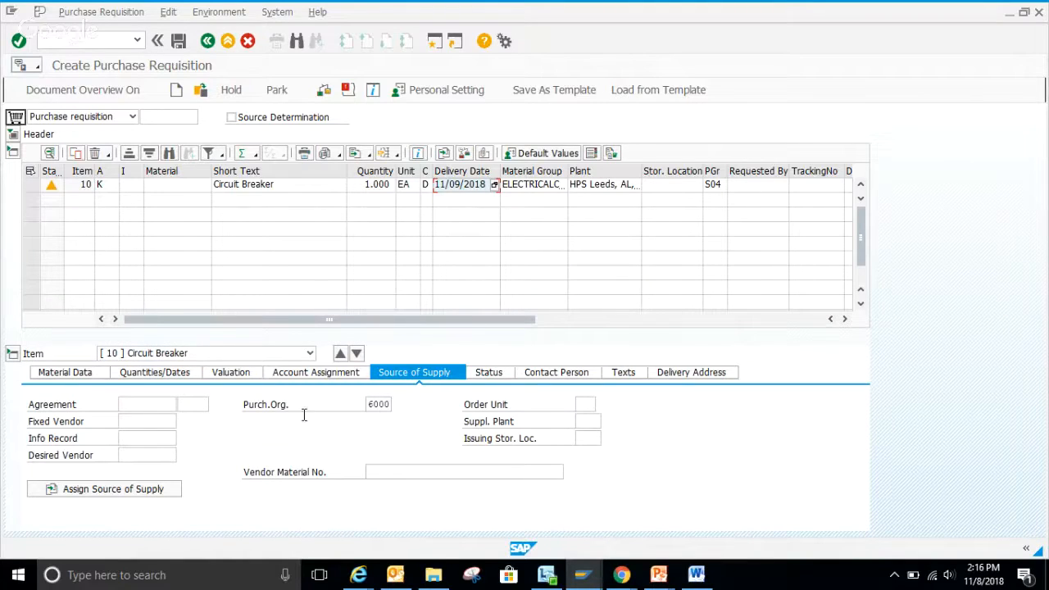
{"action": "left_click", "coordinate": [143, 422]}
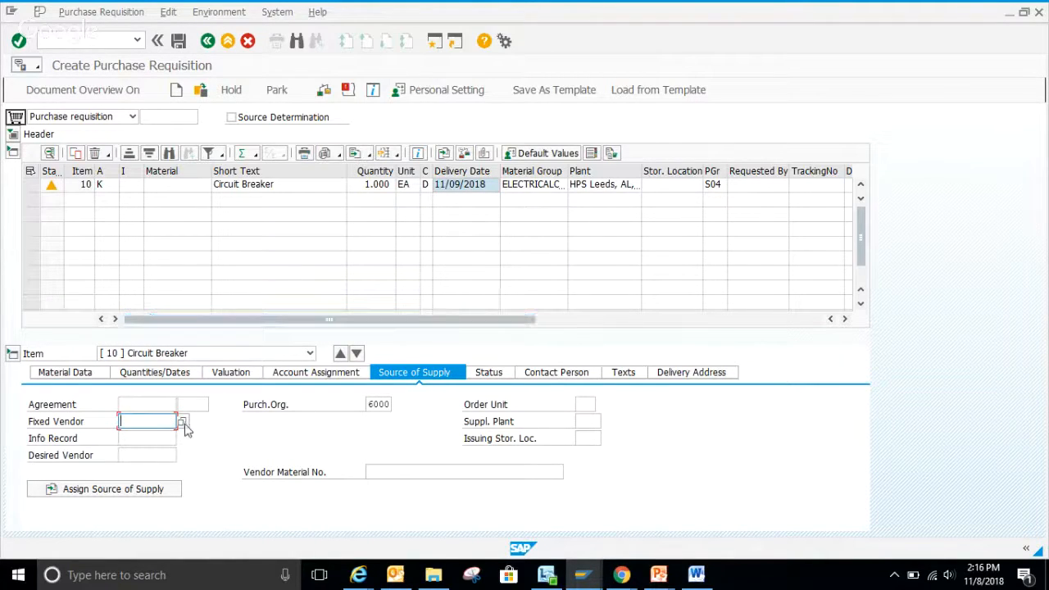
{"action": "left_click", "coordinate": [181, 421]}
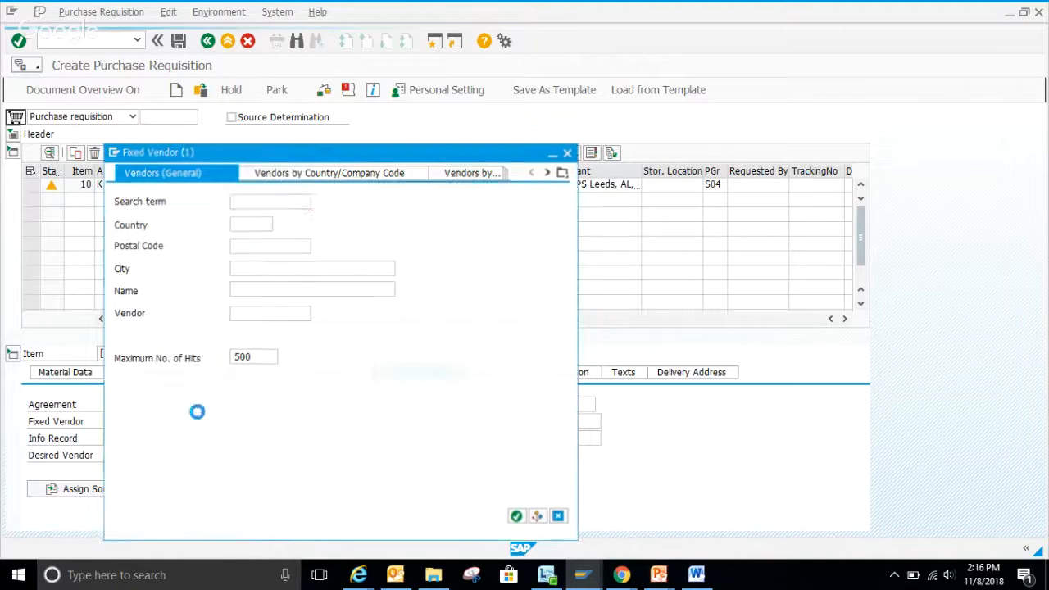
{"action": "left_click", "coordinate": [258, 291]}
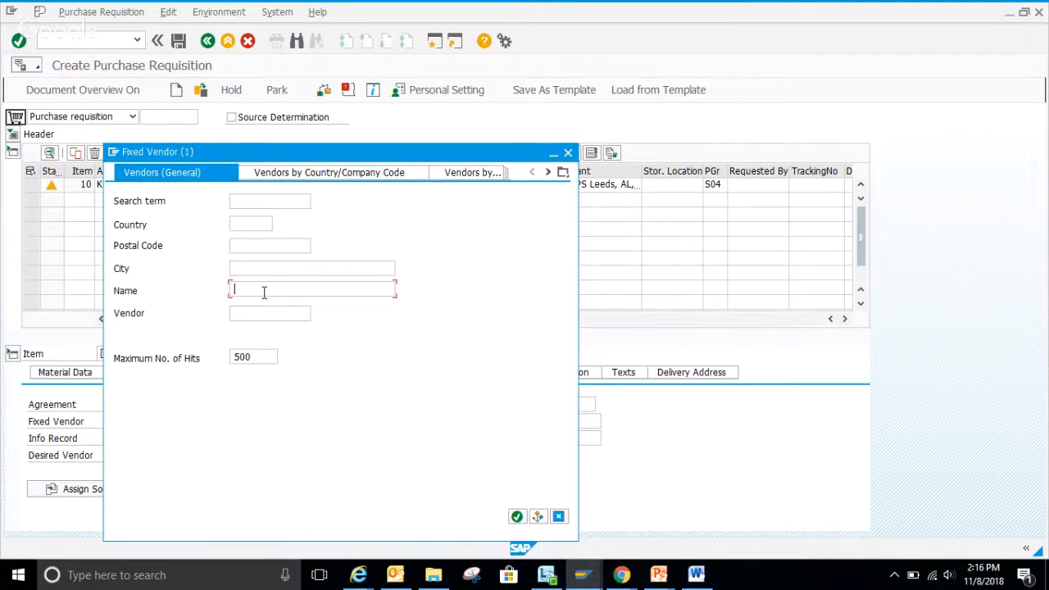
{"action": "type", "text": "mcmaster*"}
{"action": "left_click", "coordinate": [516, 516]}
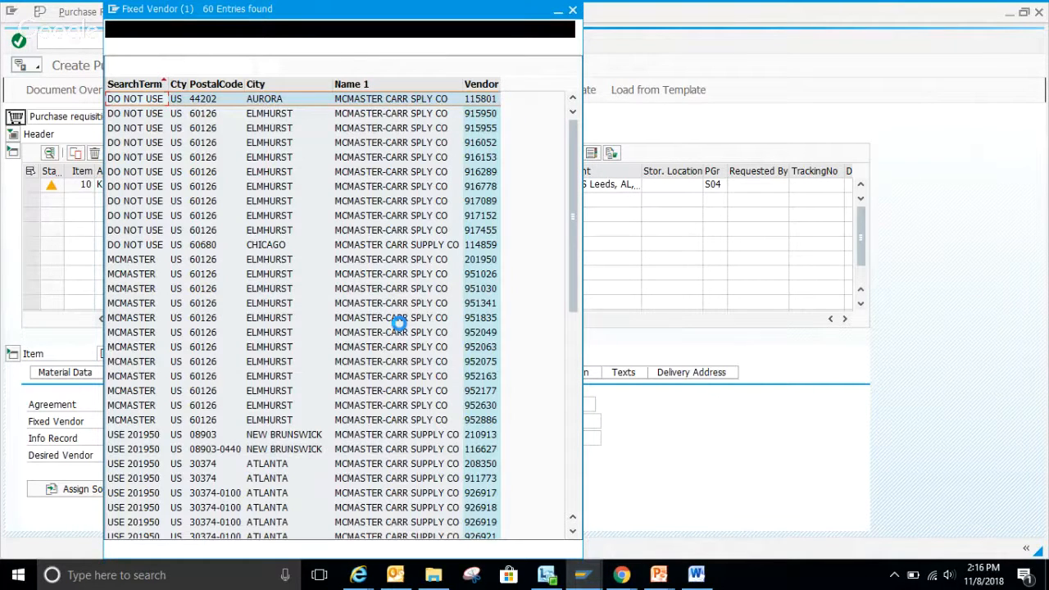
{"action": "scroll", "coordinate": [296, 384], "scroll_direction": "down", "scroll_amount": 2}
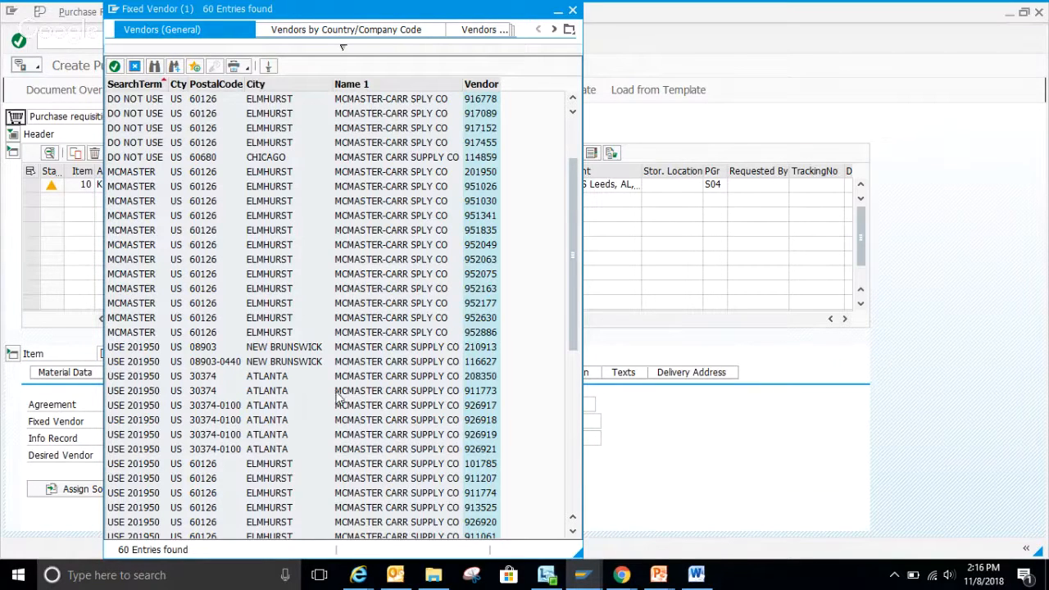
{"action": "scroll", "coordinate": [317, 385], "scroll_direction": "down", "scroll_amount": 8}
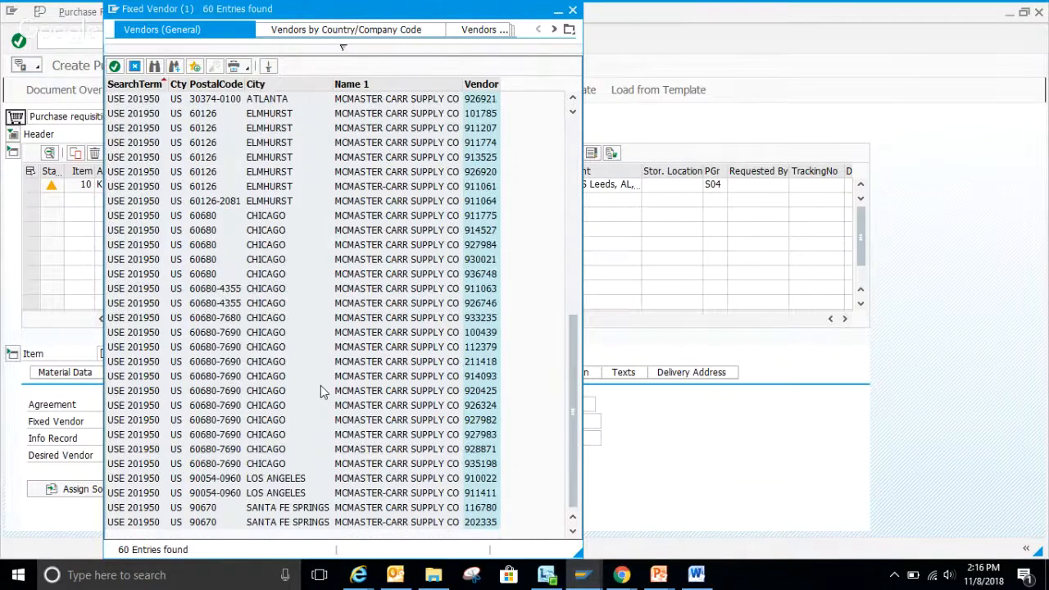
{"action": "scroll", "coordinate": [327, 387], "scroll_direction": "up", "scroll_amount": 6}
{"action": "scroll", "coordinate": [339, 391], "scroll_direction": "up", "scroll_amount": 4}
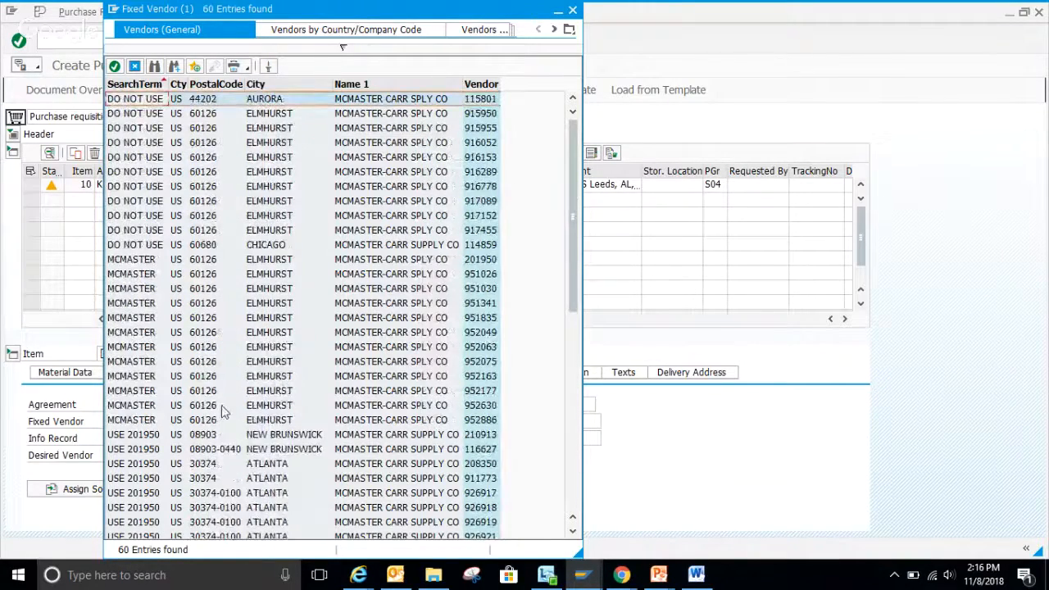
{"action": "scroll", "coordinate": [233, 380], "scroll_direction": "down", "scroll_amount": 3}
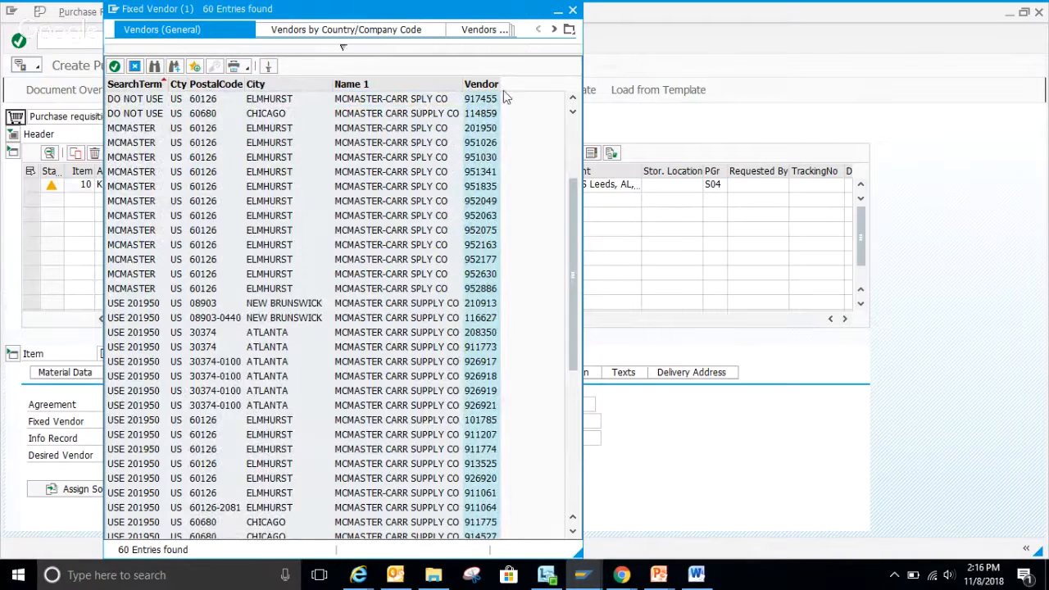
{"action": "left_click", "coordinate": [572, 11]}
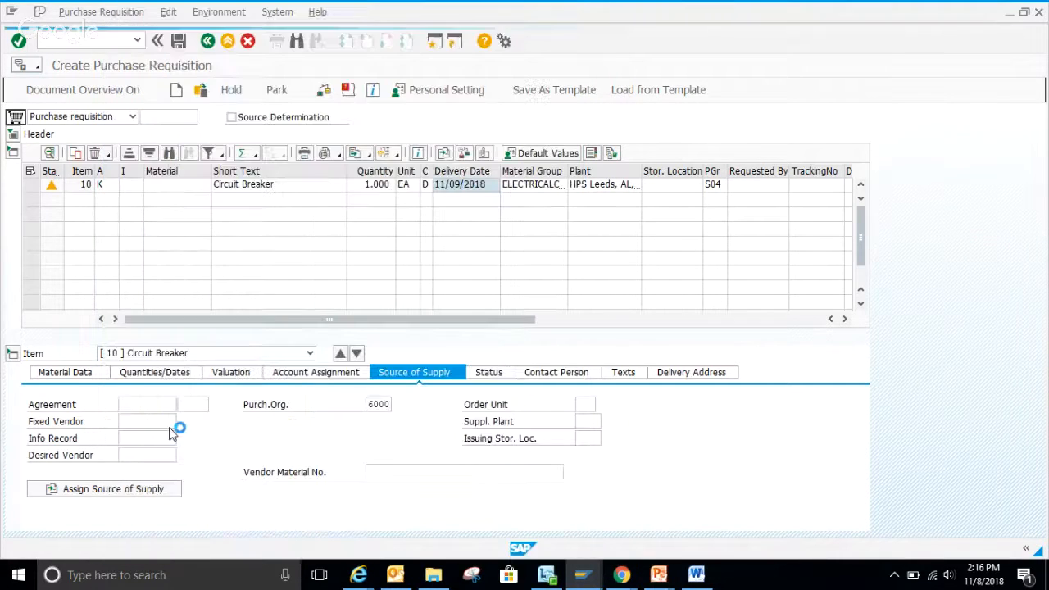
Set 201950 as item 10's fixed vendor in the source of supply.
{"action": "left_click", "coordinate": [141, 420]}
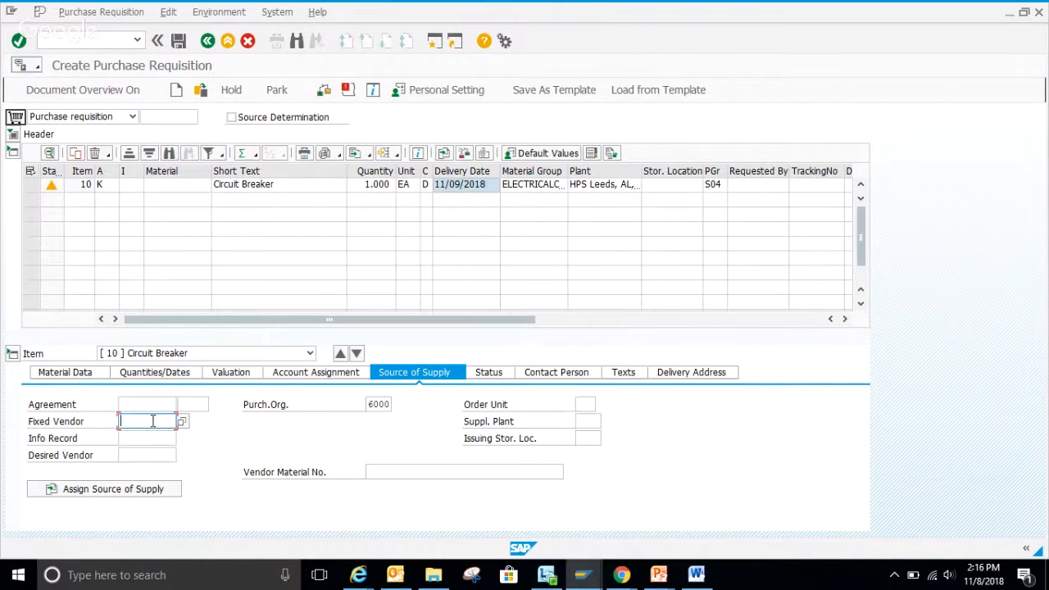
{"action": "type", "text": "20195"}
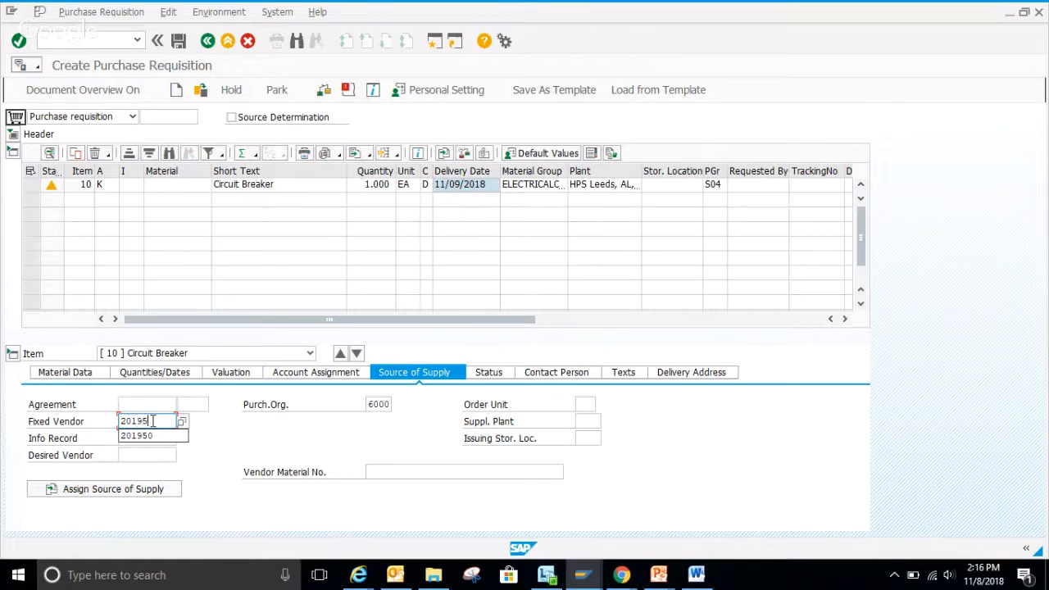
{"action": "type", "text": "0"}
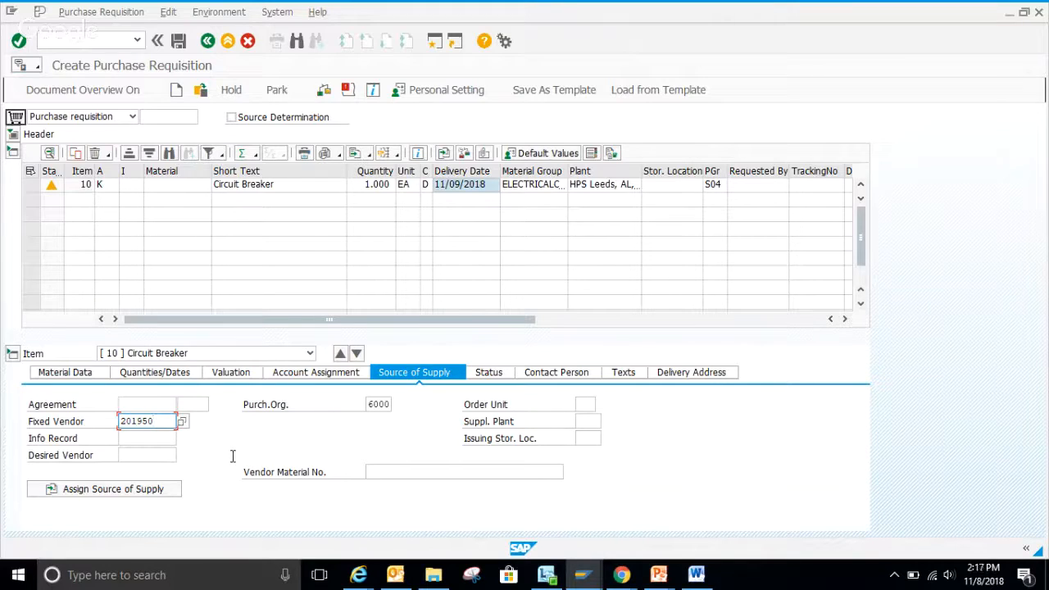
Look up the breaker's part number on the McMaster-Carr page and enter 5789T7 as item 10's vendor material number.
{"action": "left_click", "coordinate": [371, 472]}
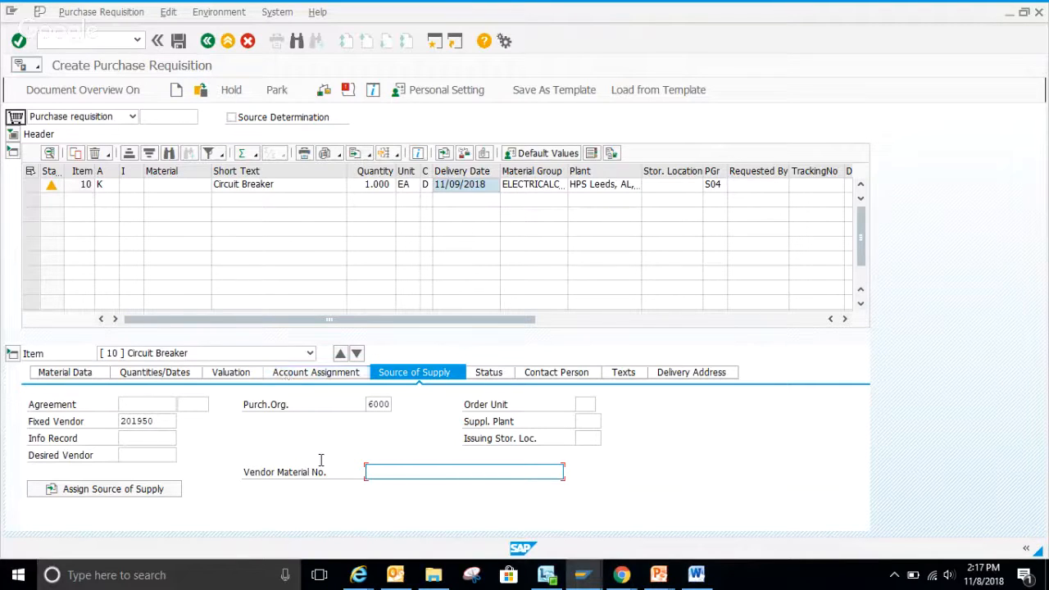
{"action": "mouse_move", "coordinate": [368, 580]}
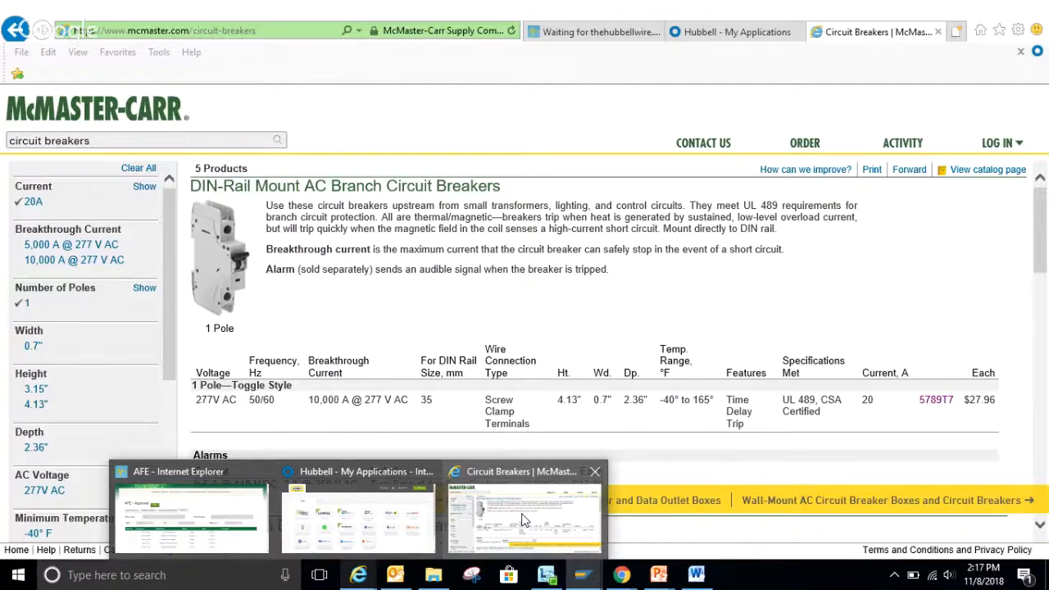
{"action": "left_click", "coordinate": [524, 520]}
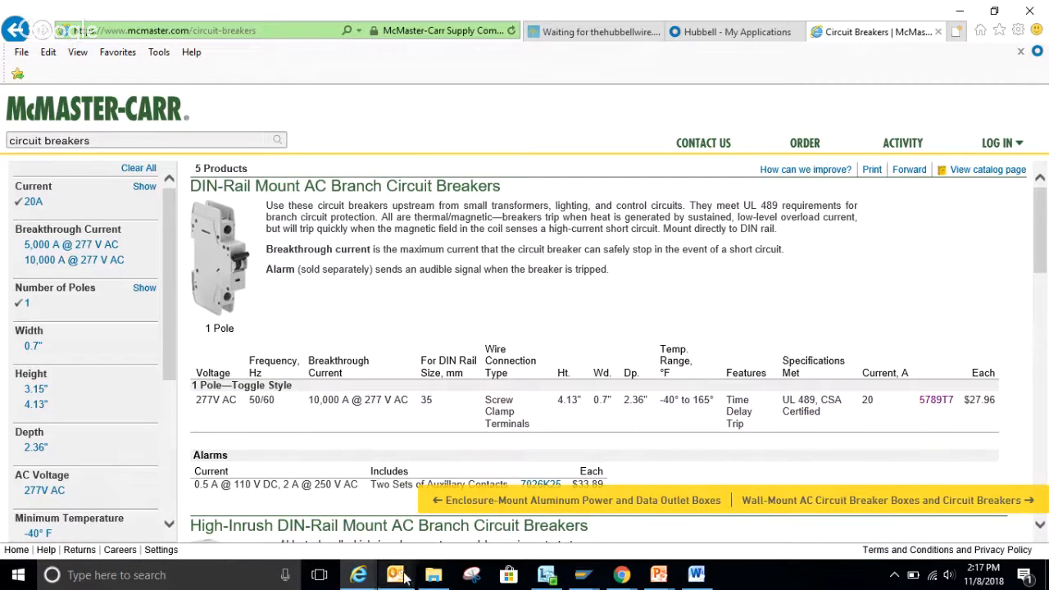
{"action": "mouse_move", "coordinate": [582, 575]}
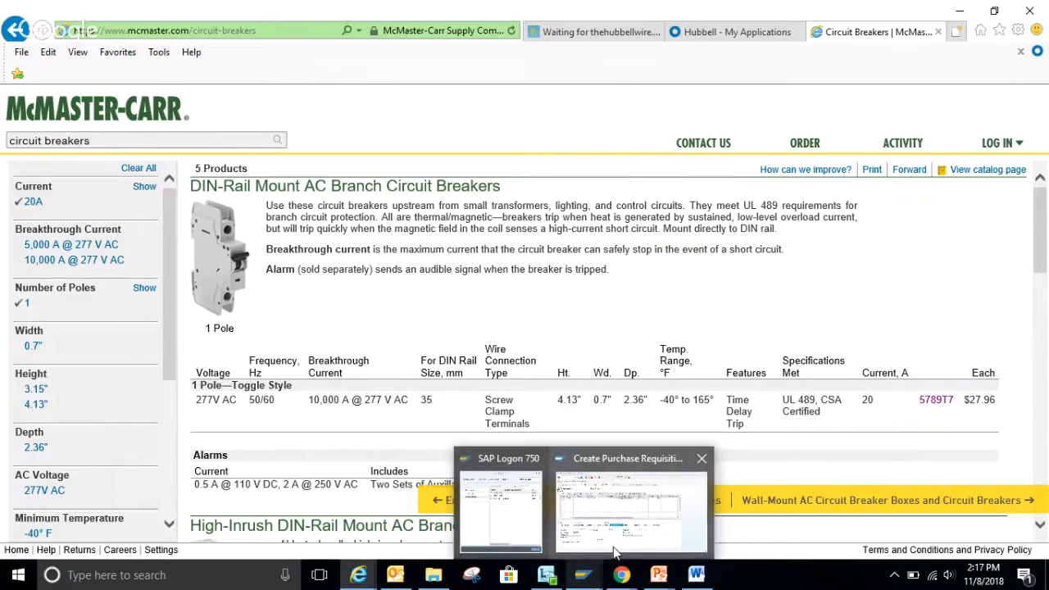
{"action": "left_click", "coordinate": [614, 551]}
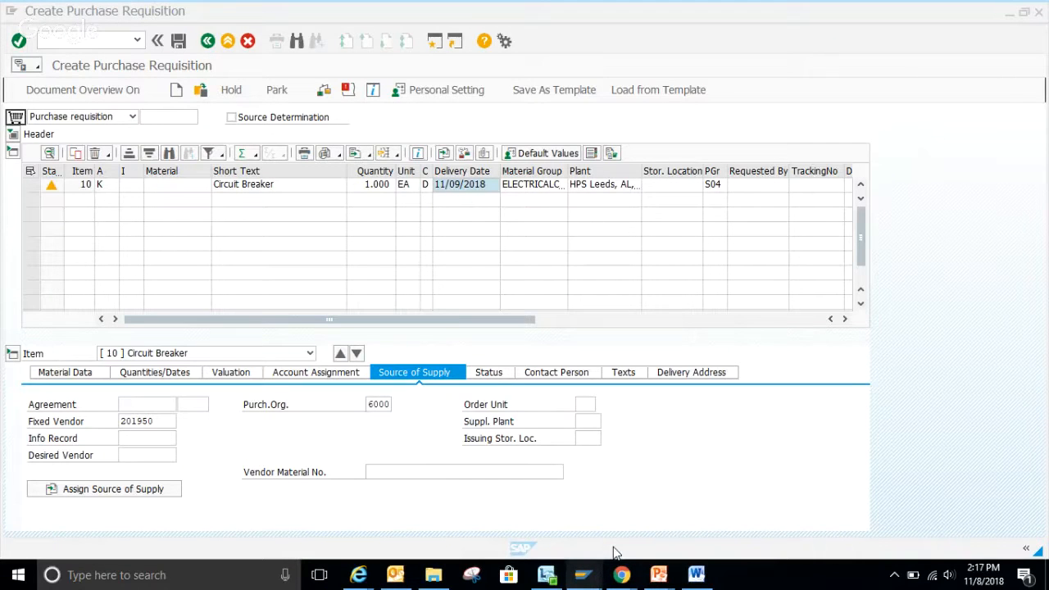
{"action": "left_click", "coordinate": [435, 475]}
{"action": "type", "text": "57897"}
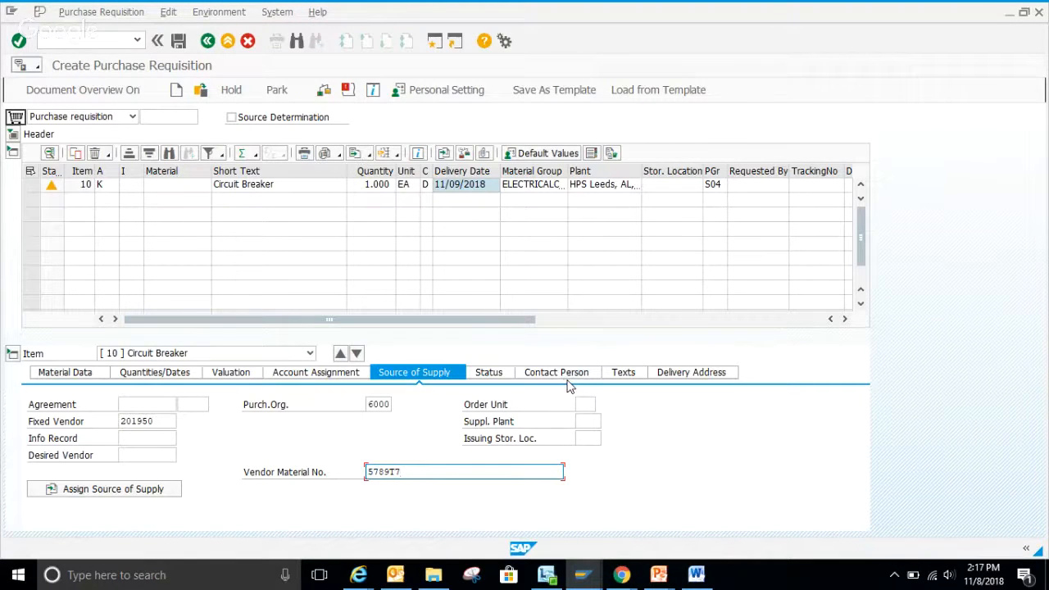
{"action": "key", "text": "Return"}
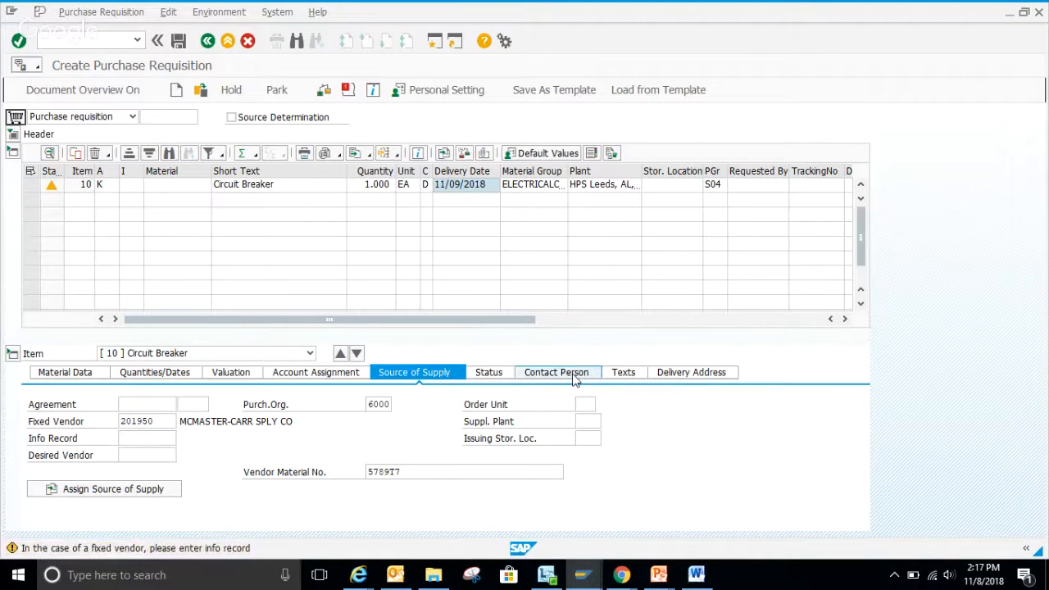
Enter the requisitioner's name in item 10's contact person details.
{"action": "left_click", "coordinate": [574, 373]}
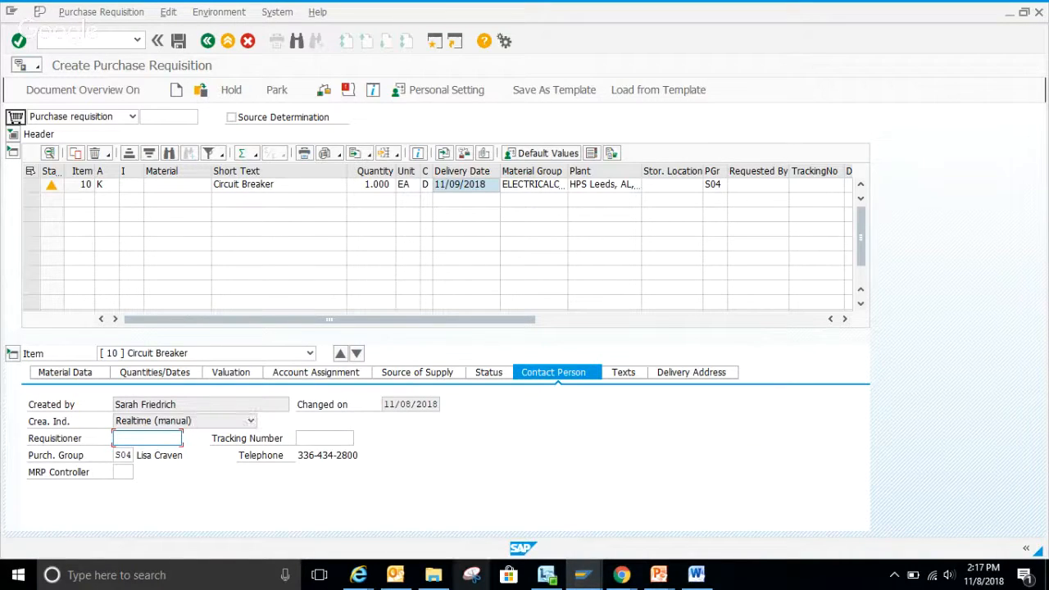
{"action": "type", "text": "S"}
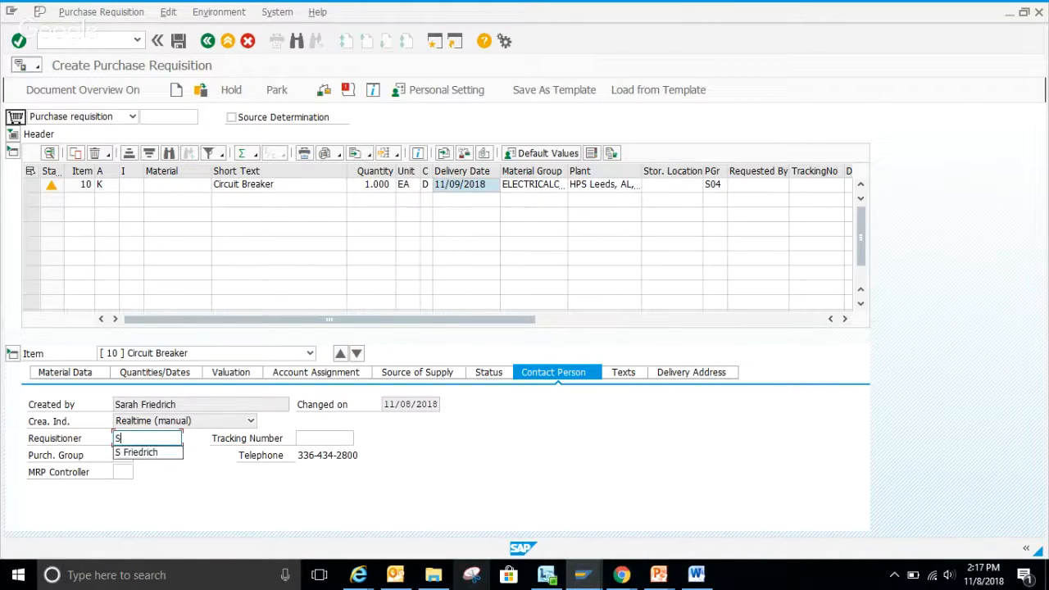
{"action": "left_click", "coordinate": [159, 456]}
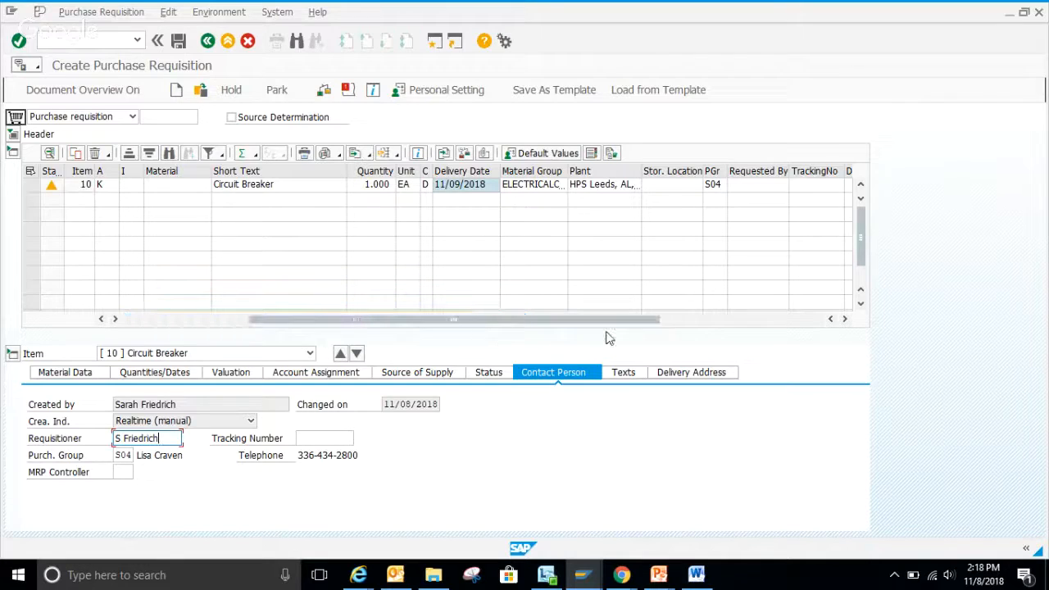
Write the header note "This is used for...", followed by a line addressing the buyer by first name with "Please send me the PO".
{"action": "left_click", "coordinate": [13, 134]}
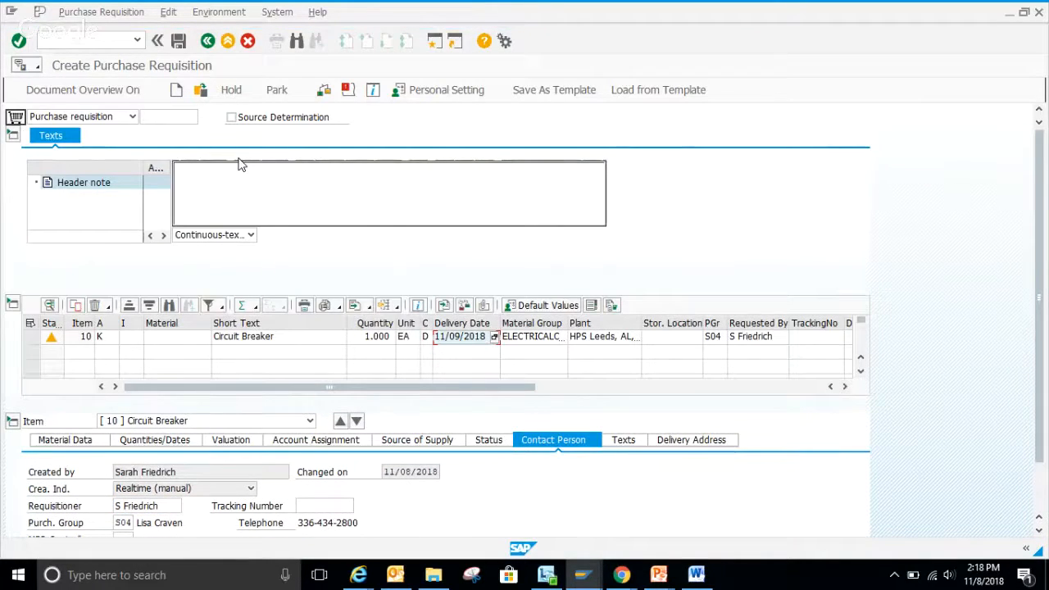
{"action": "left_click", "coordinate": [218, 181]}
{"action": "type", "text": "This i"}
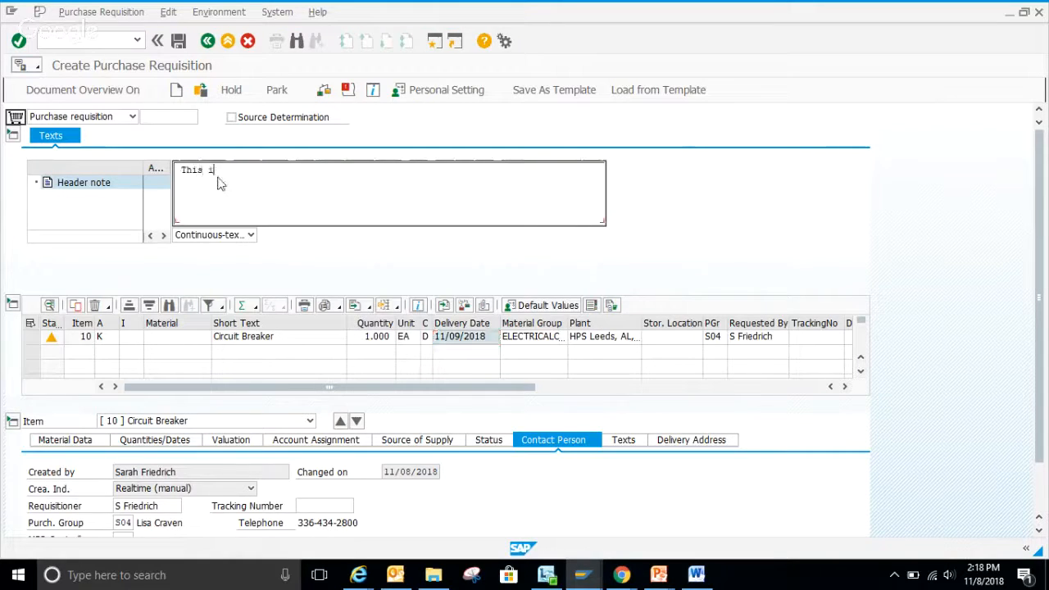
{"action": "type", "text": "s used for..."}
{"action": "key", "text": "Return"}
{"action": "type", "text": "Lisa, P"}
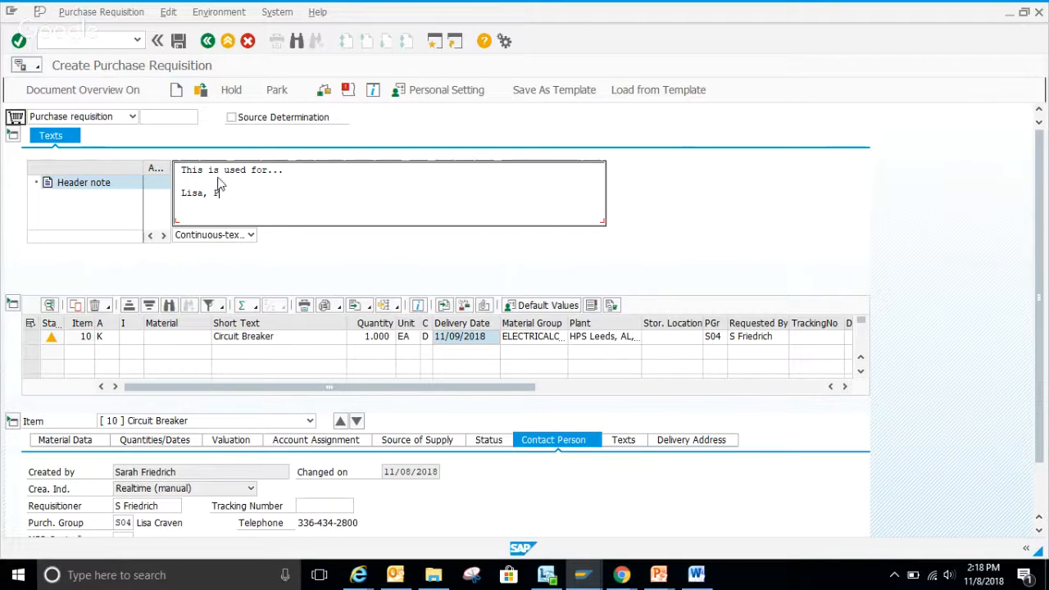
{"action": "type", "text": "lease send me the PO"}
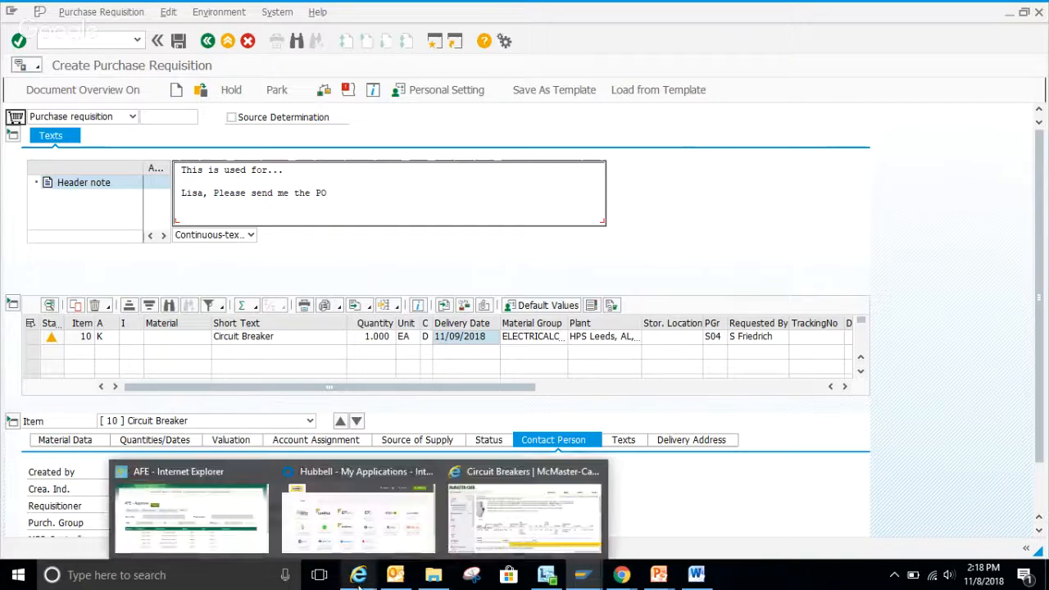
{"action": "mouse_move", "coordinate": [697, 574]}
{"action": "mouse_move", "coordinate": [622, 573]}
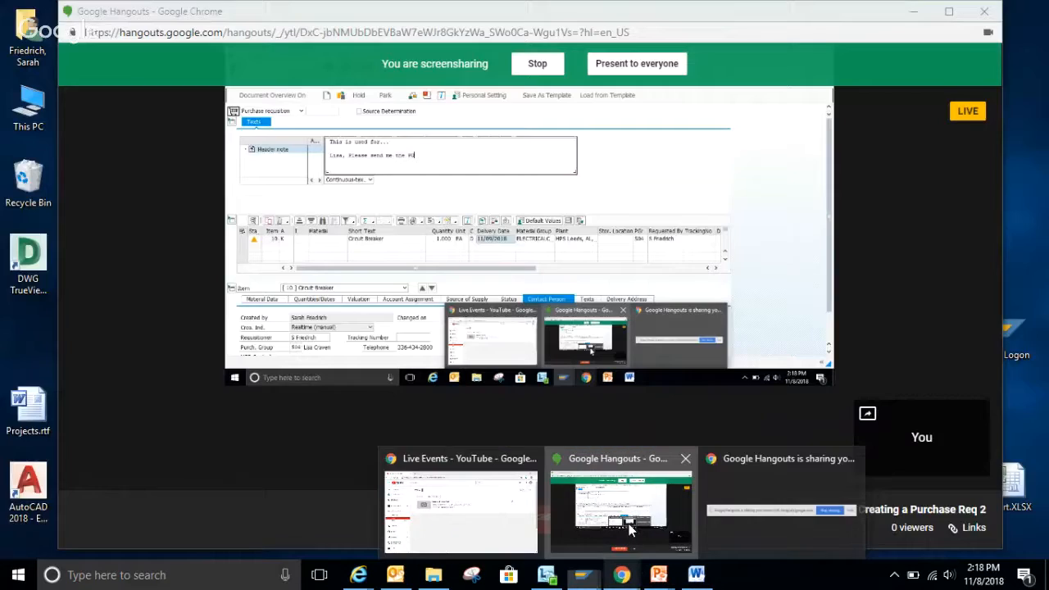
{"action": "left_click", "coordinate": [630, 530]}
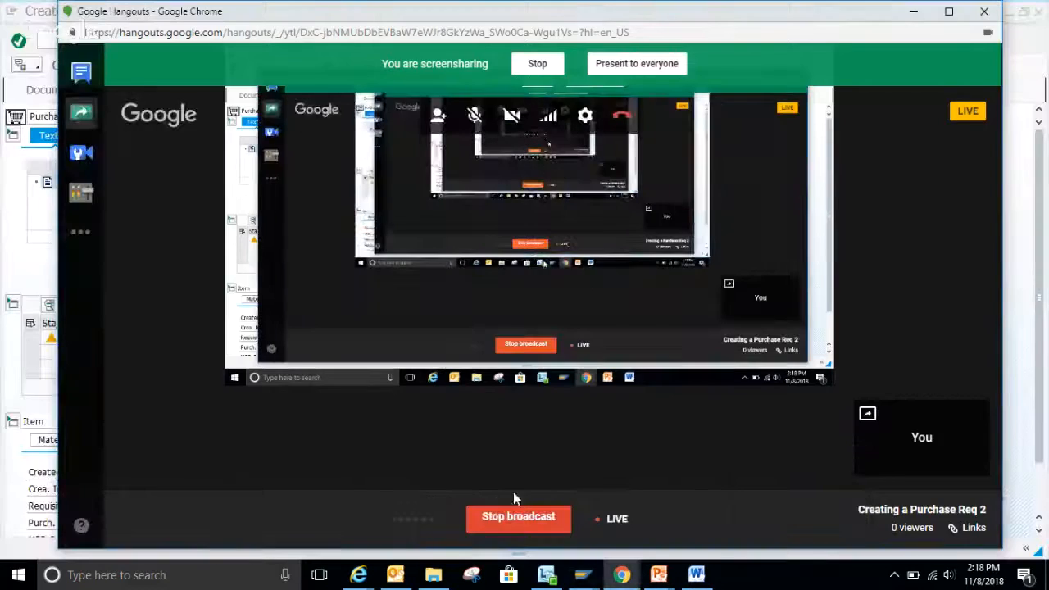
{"action": "left_click", "coordinate": [514, 516]}
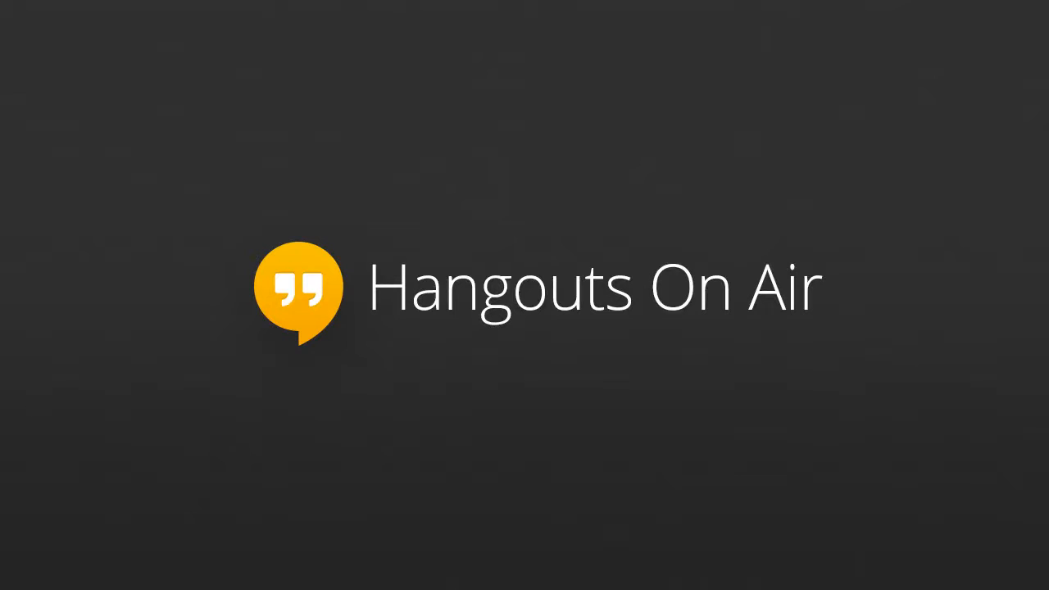